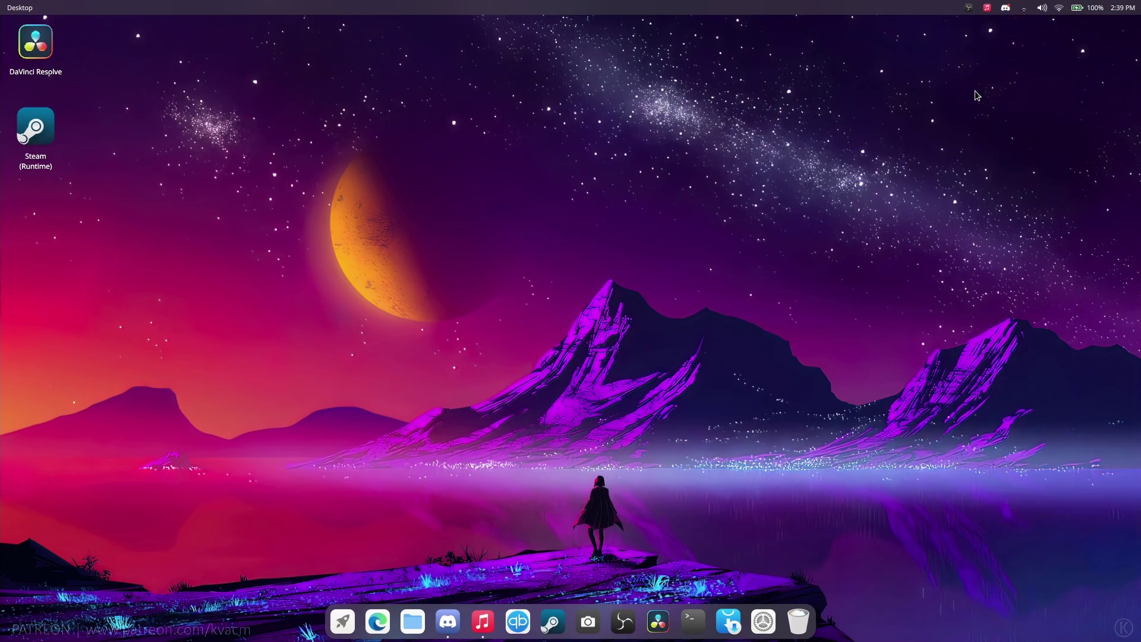
- Open and close the app grid several times, leaving it closed
left_click(343, 621)
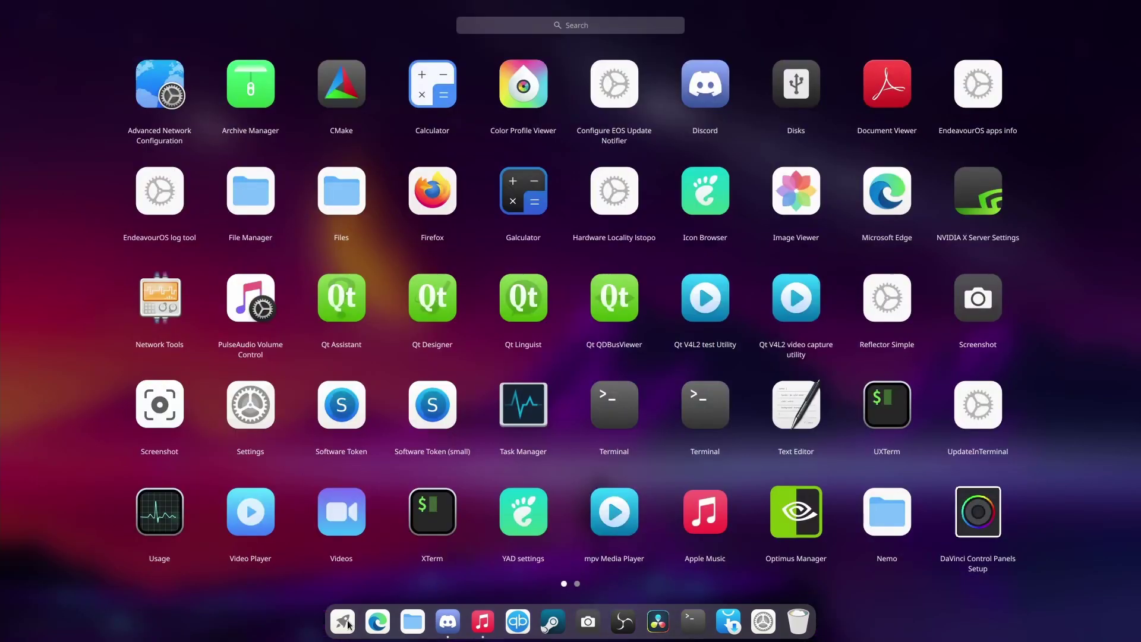
left_click(348, 624)
left_click(343, 622)
left_click(343, 621)
left_click(343, 622)
left_click(343, 622)
left_click(346, 622)
left_click(346, 622)
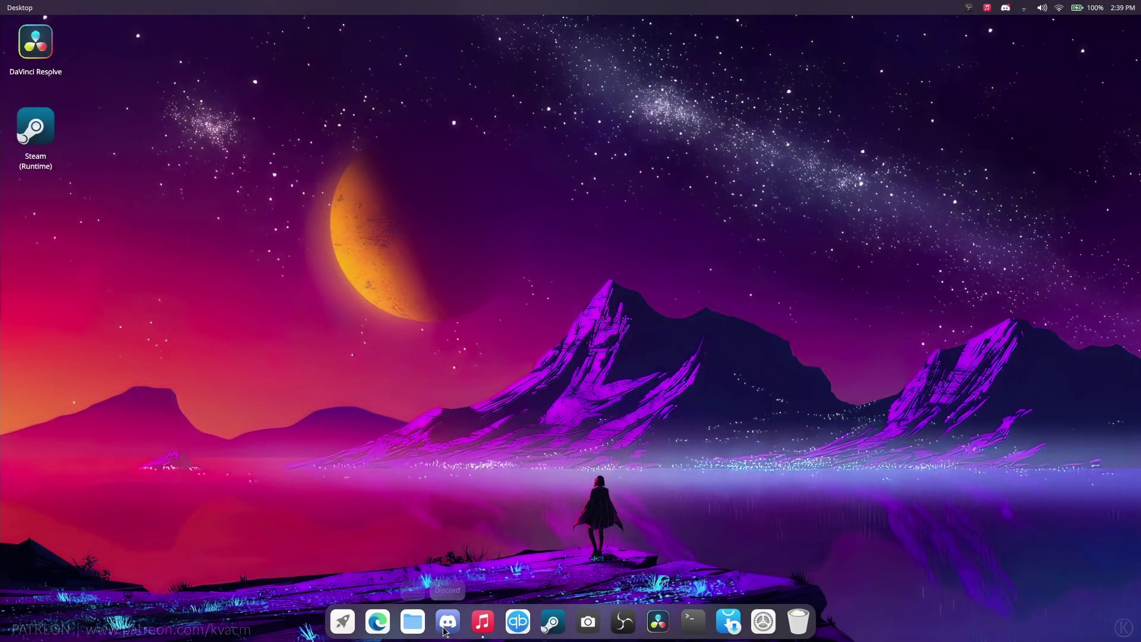
- Launch Discord from the dock, then minimize, restore and minimize it again
left_click(445, 628)
left_click(445, 629)
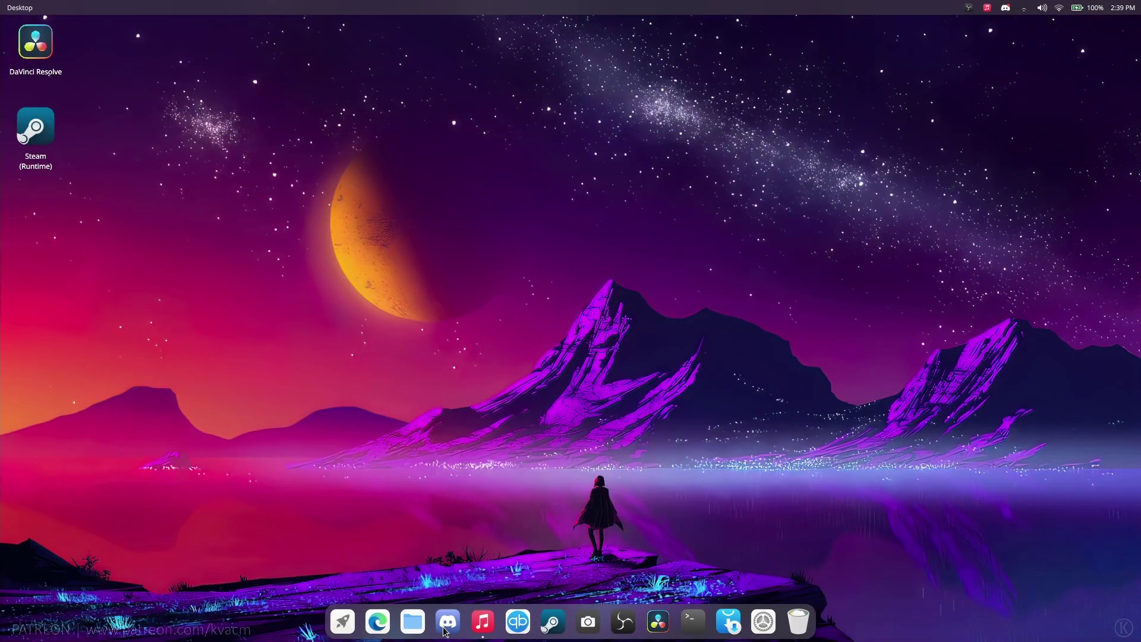
left_click(445, 628)
left_click(445, 628)
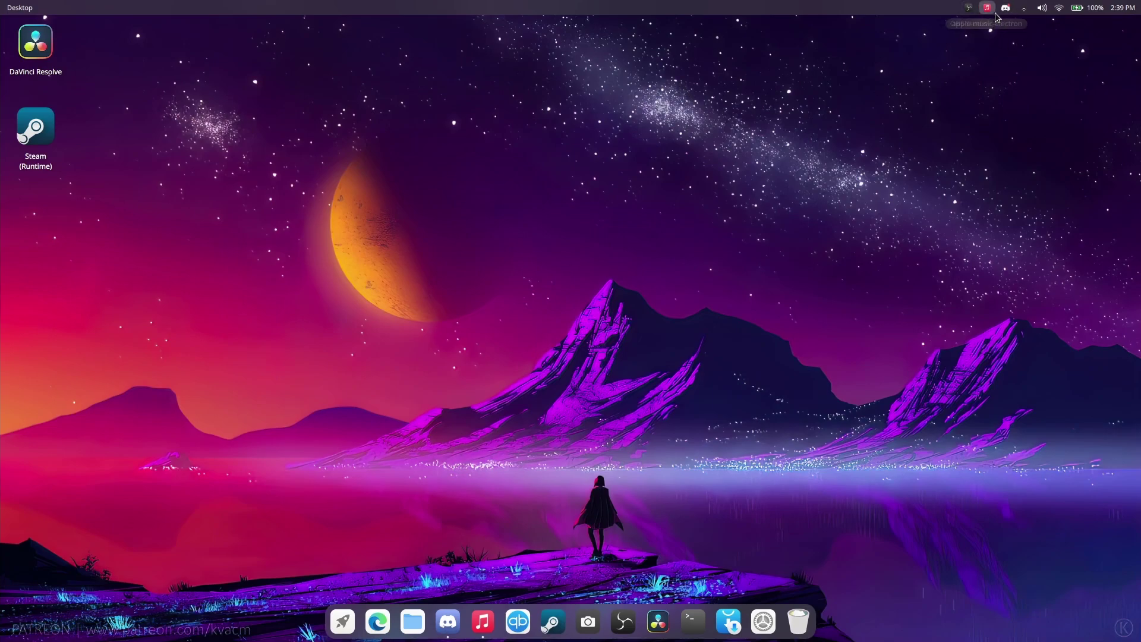
- Select the DaVinci Resolve and Steam desktop shortcuts and move them to the Trash
left_click_drag(166, 202, 26, 38)
right_click(27, 42)
left_click(85, 99)
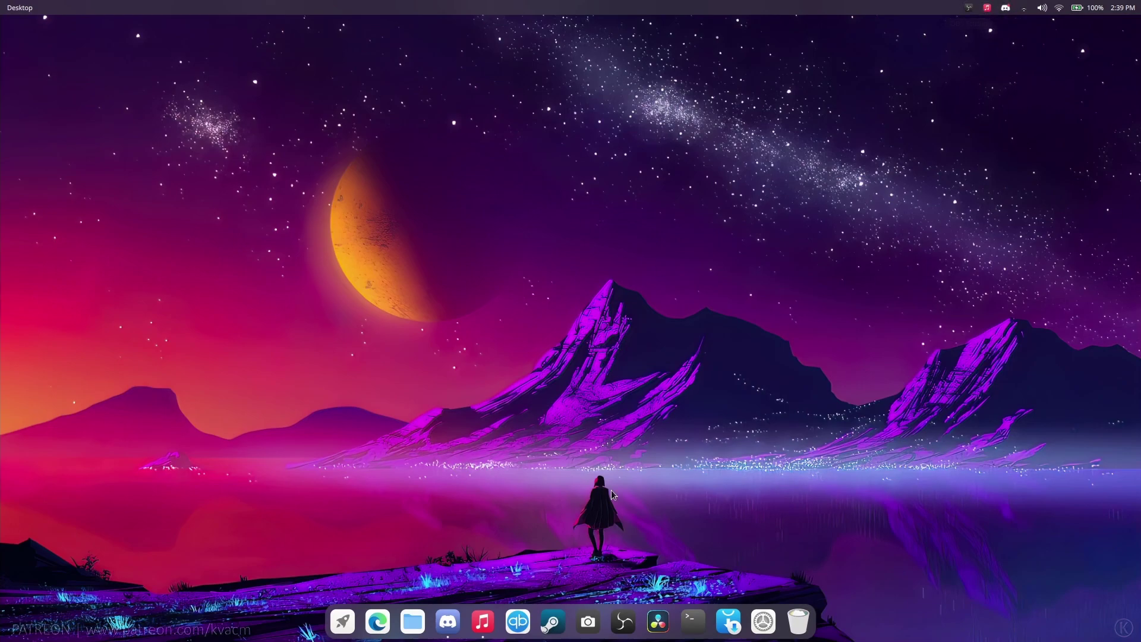
- Glance at the Wi-Fi network list, then bring up the quick-settings panel
left_click(1023, 14)
left_click(1037, 22)
left_click(1043, 8)
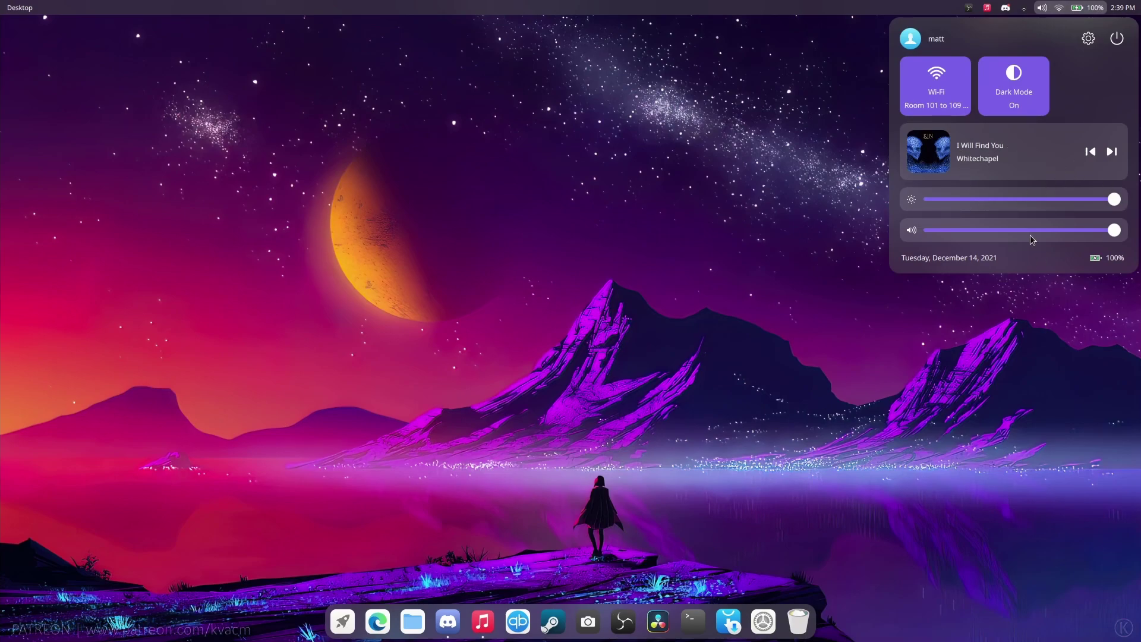
- Dim the brightness and restore it to full, then toggle Dark Mode off and back on
left_click_drag(1110, 204, 1132, 236)
left_click(1025, 88)
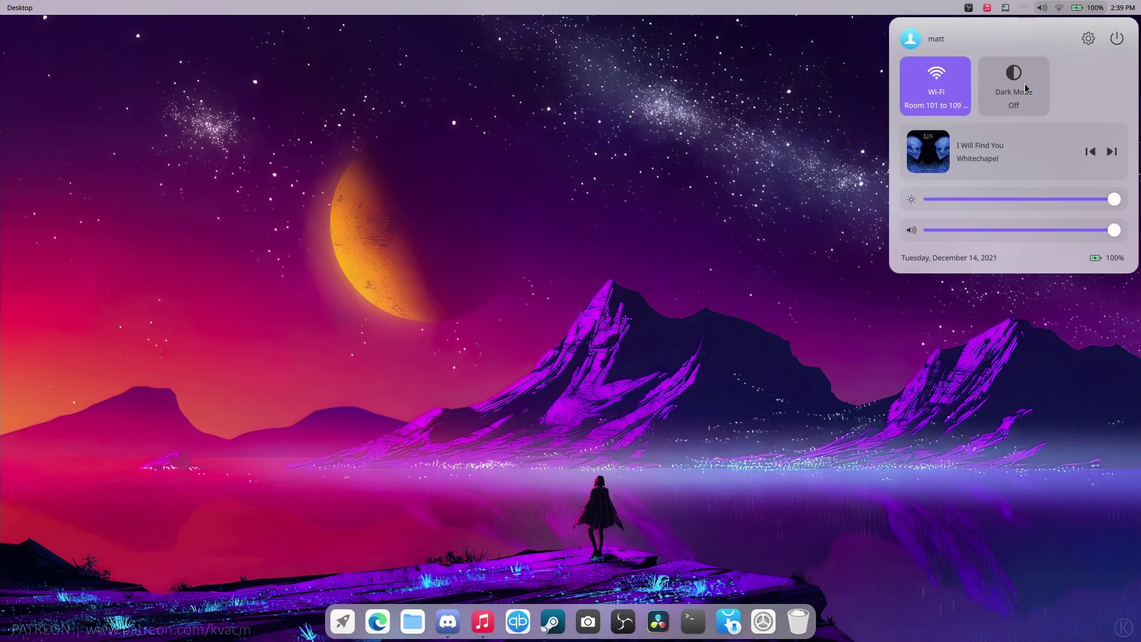
left_click(1025, 88)
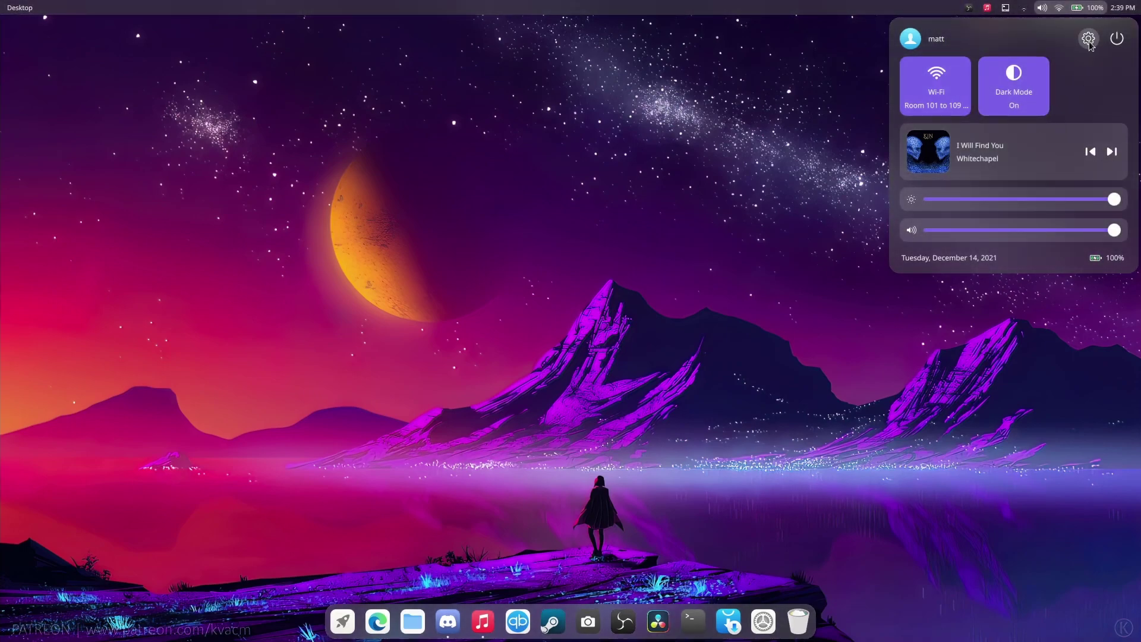
- Launch Settings from the gear icon, move the window up-left, and view Ethernet and Bluetooth
left_click(618, 236)
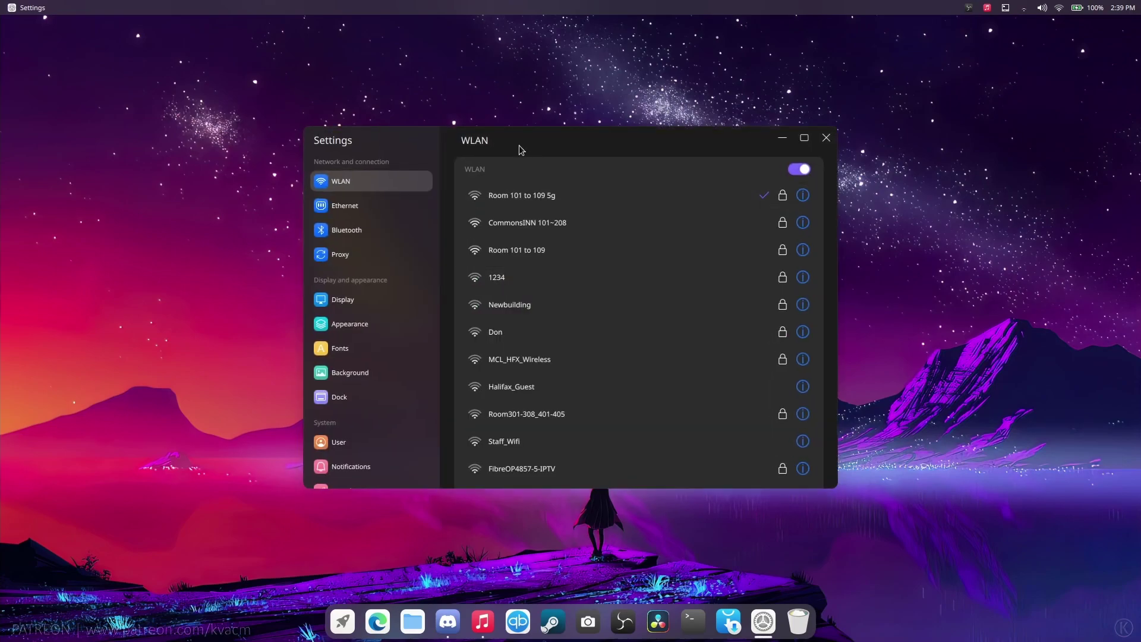
left_click_drag(517, 152, 437, 85)
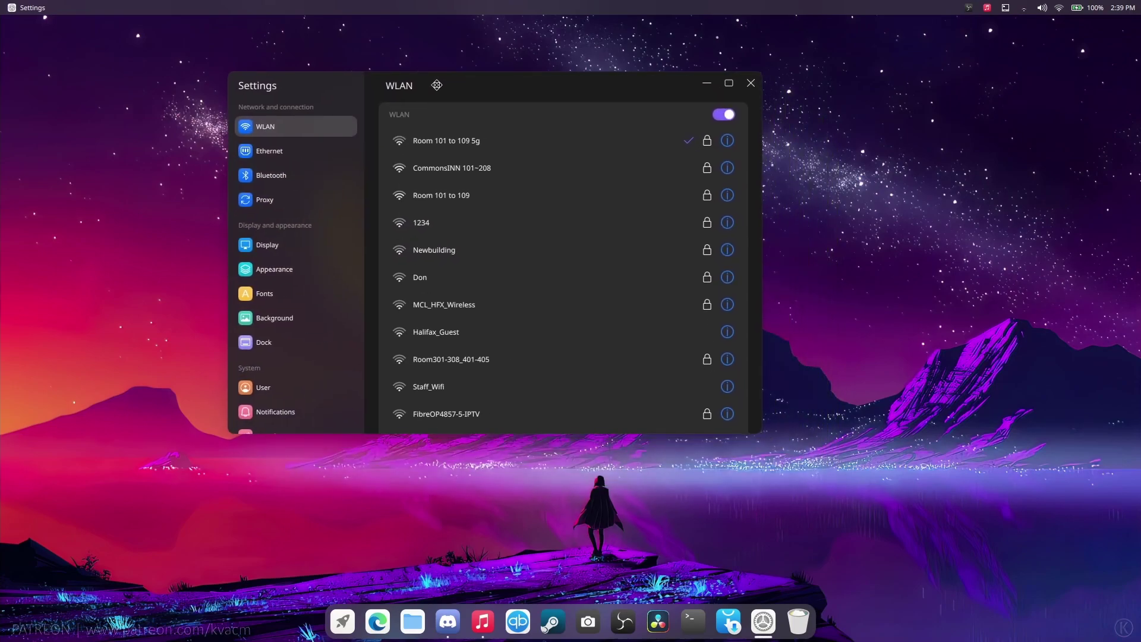
left_click(290, 154)
left_click(284, 173)
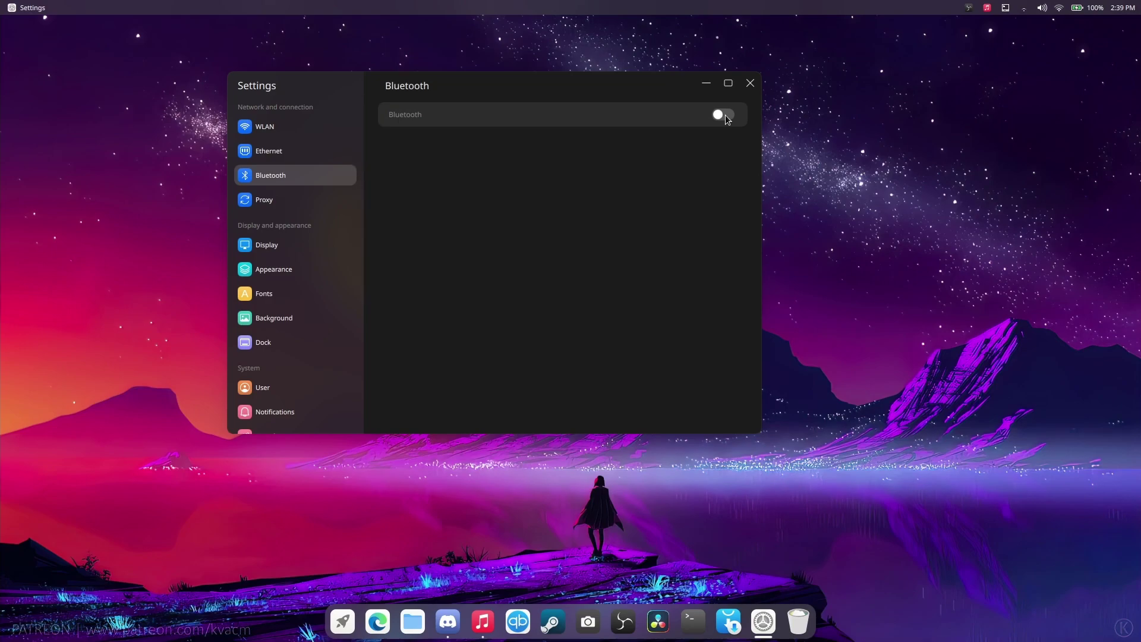
- Close Settings, reopen it from the quick-settings gear, and view the Bluetooth and Proxy pages
key("alt+F4")
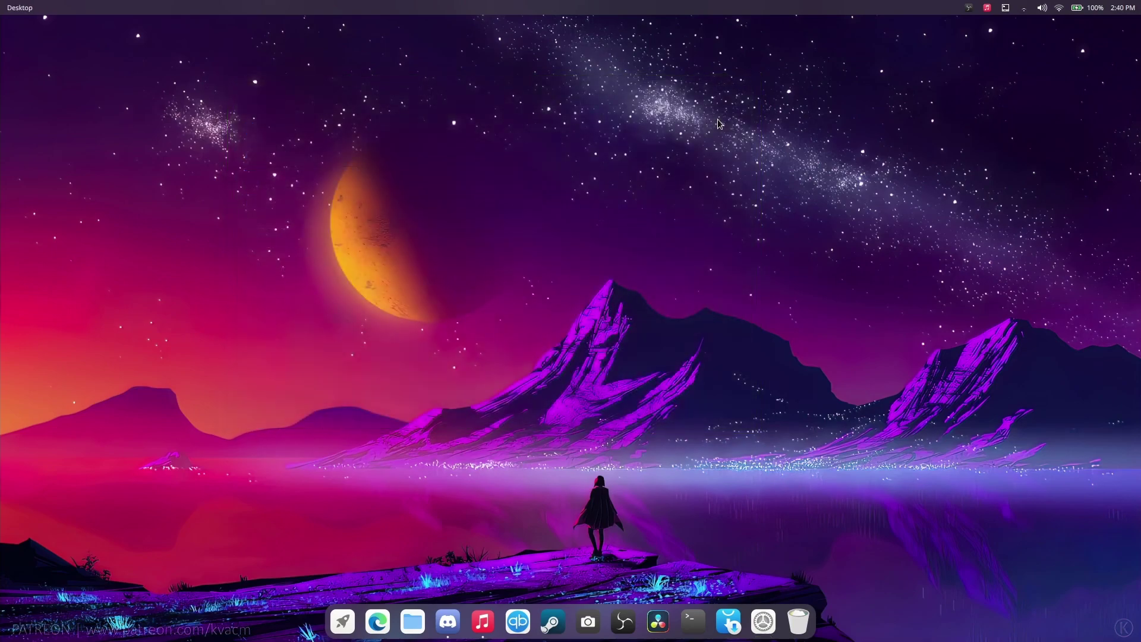
left_click(1041, 8)
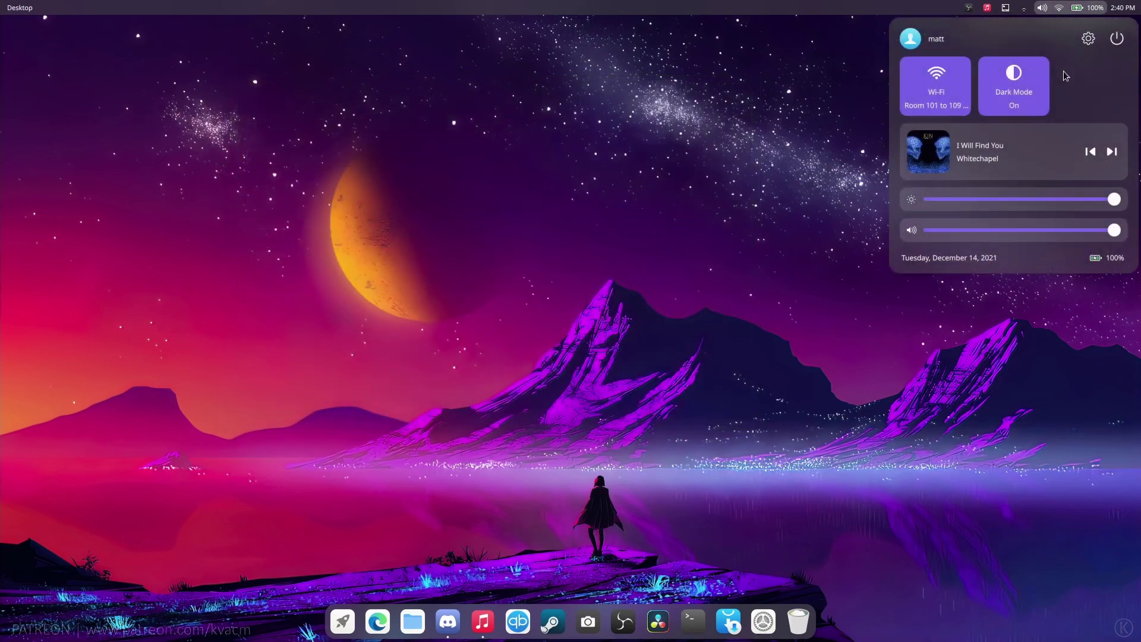
left_click(1088, 38)
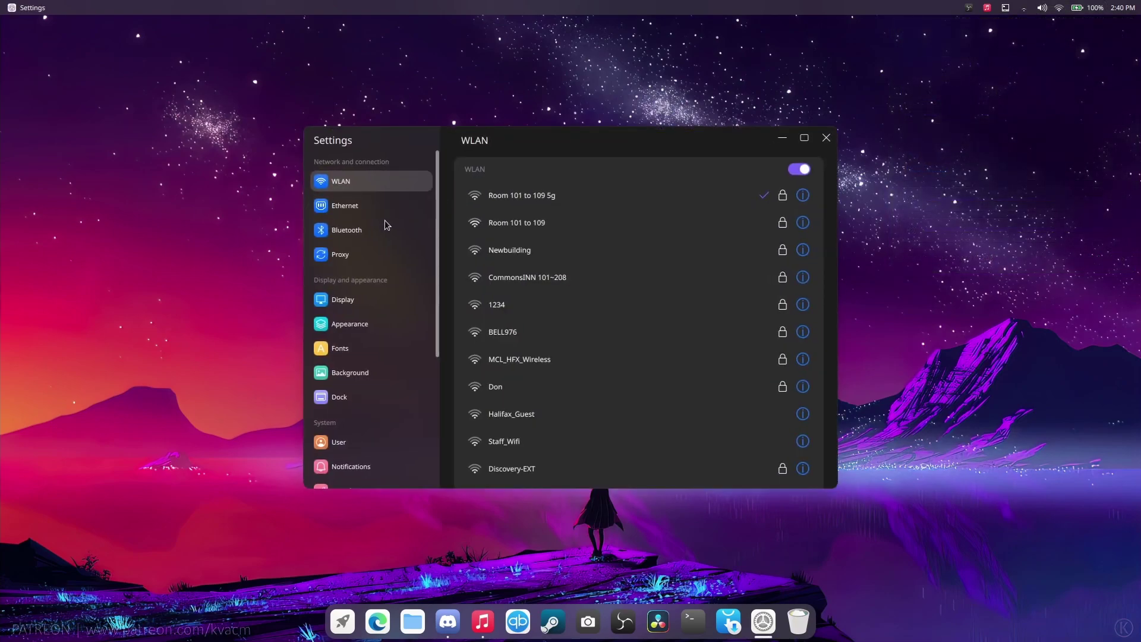
left_click(377, 234)
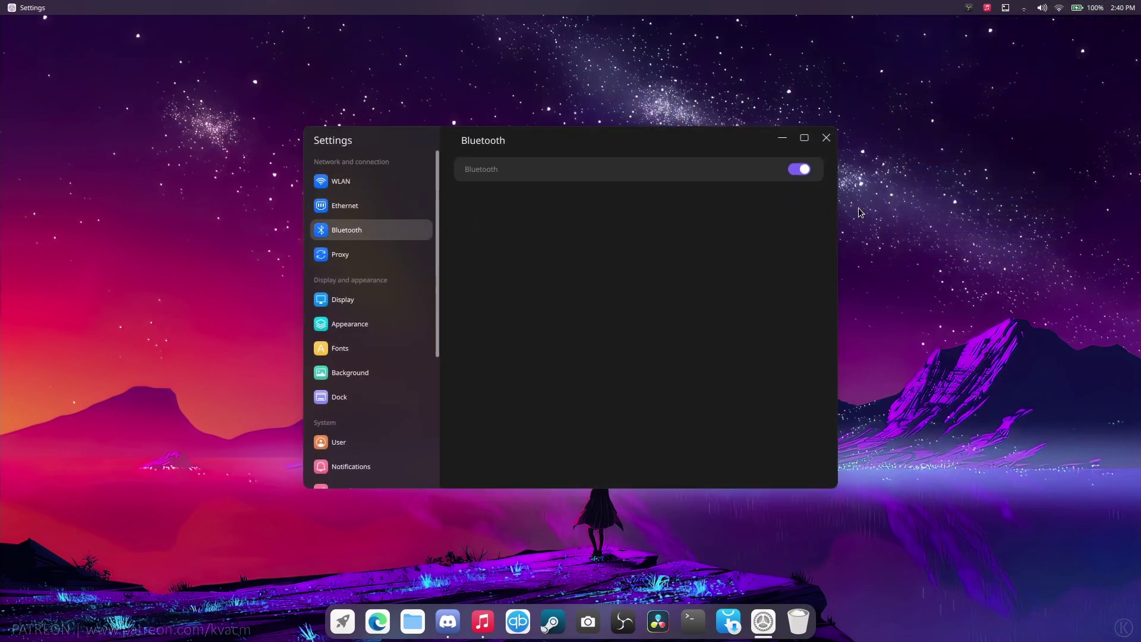
left_click(360, 254)
scroll(360, 254, "down", 6)
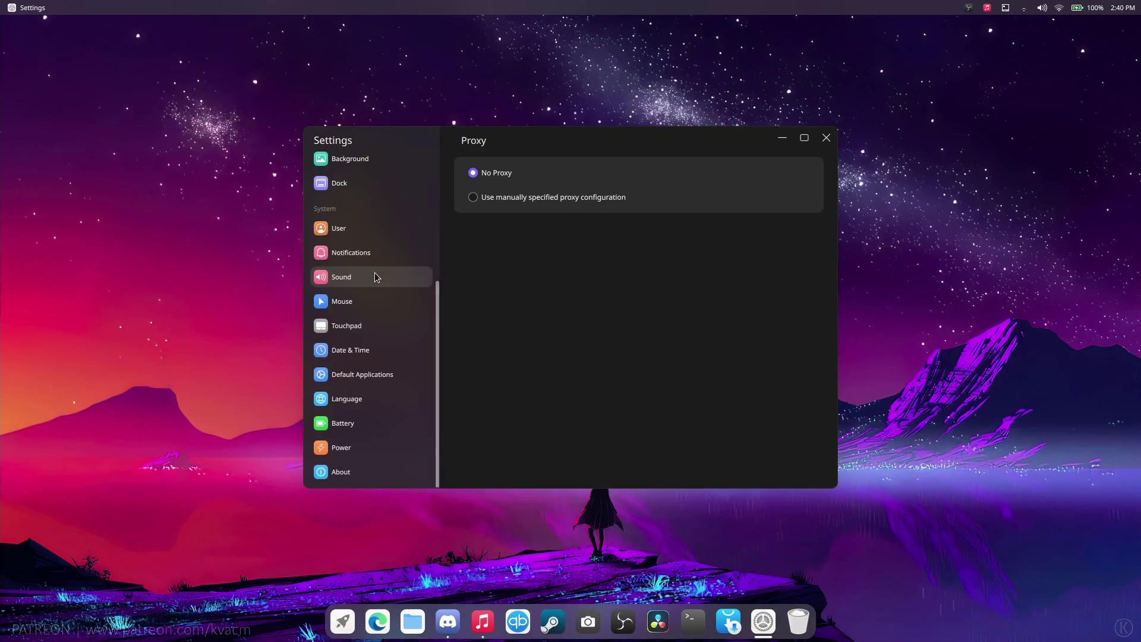
scroll(374, 272, "up", 4)
- Go to the Display page and keep the refresh rate at 120 Hz
left_click(376, 231)
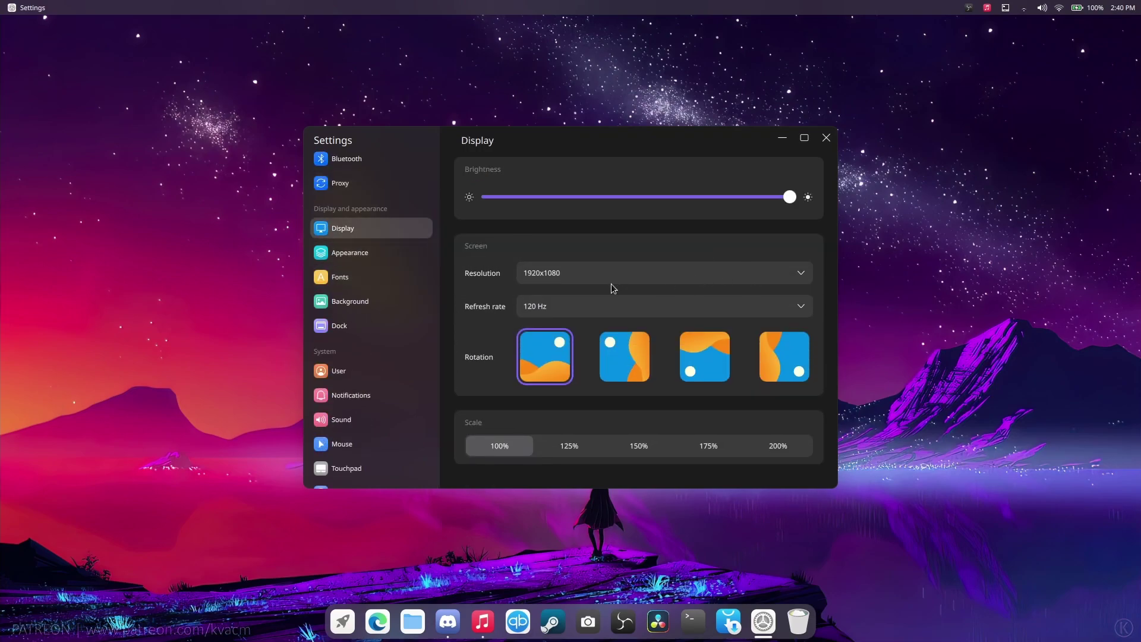
left_click(562, 311)
left_click(562, 310)
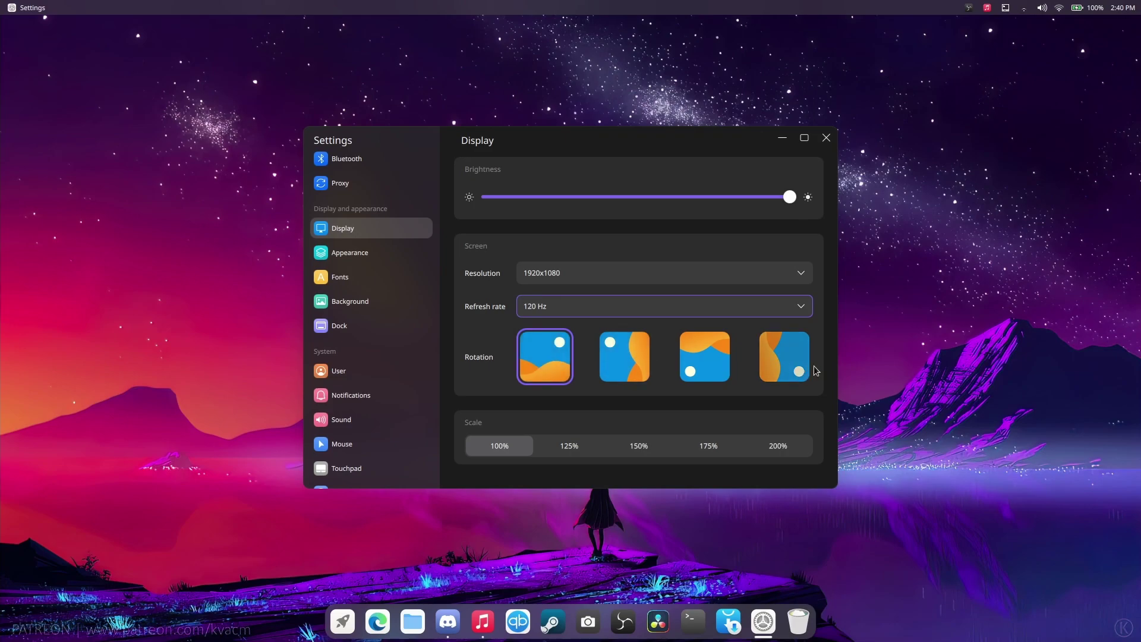
- Try 125% screen scale, revert to 100%, and go to the Appearance page
left_click(559, 451)
left_click(525, 448)
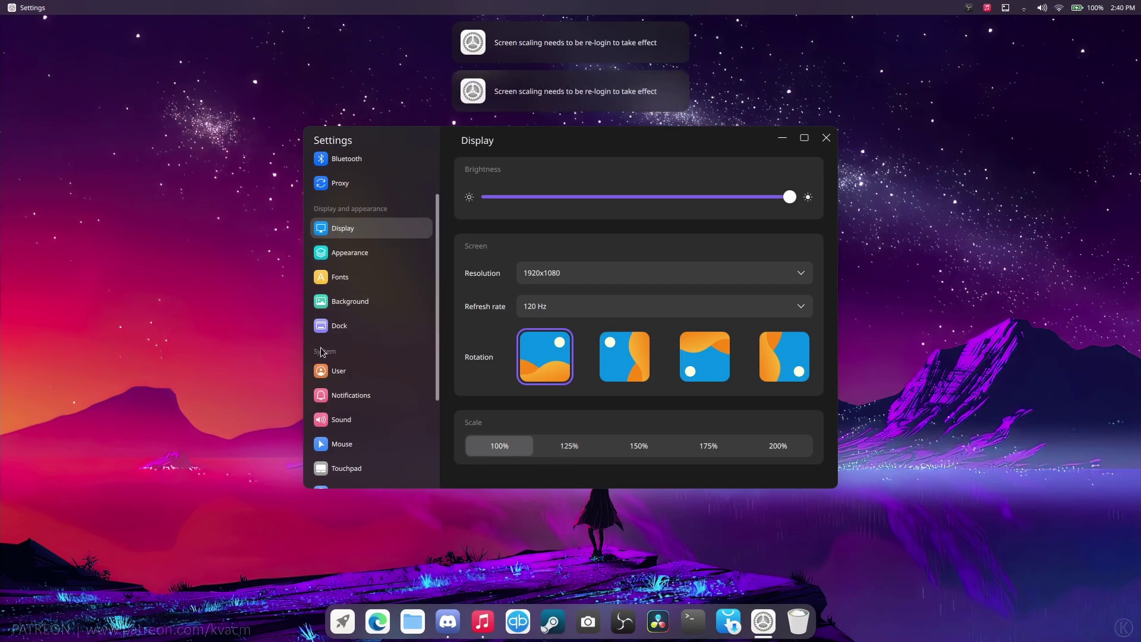
left_click(349, 259)
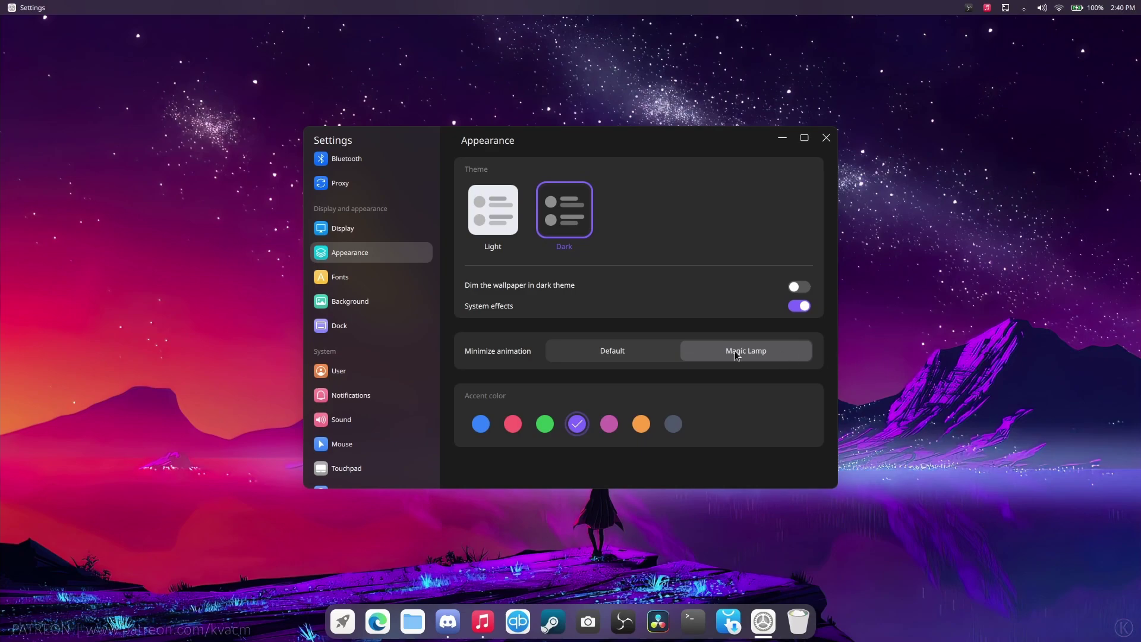
- Turn dark-theme wallpaper dimming on then off, set font hinting to Full, and view Background
left_click(799, 288)
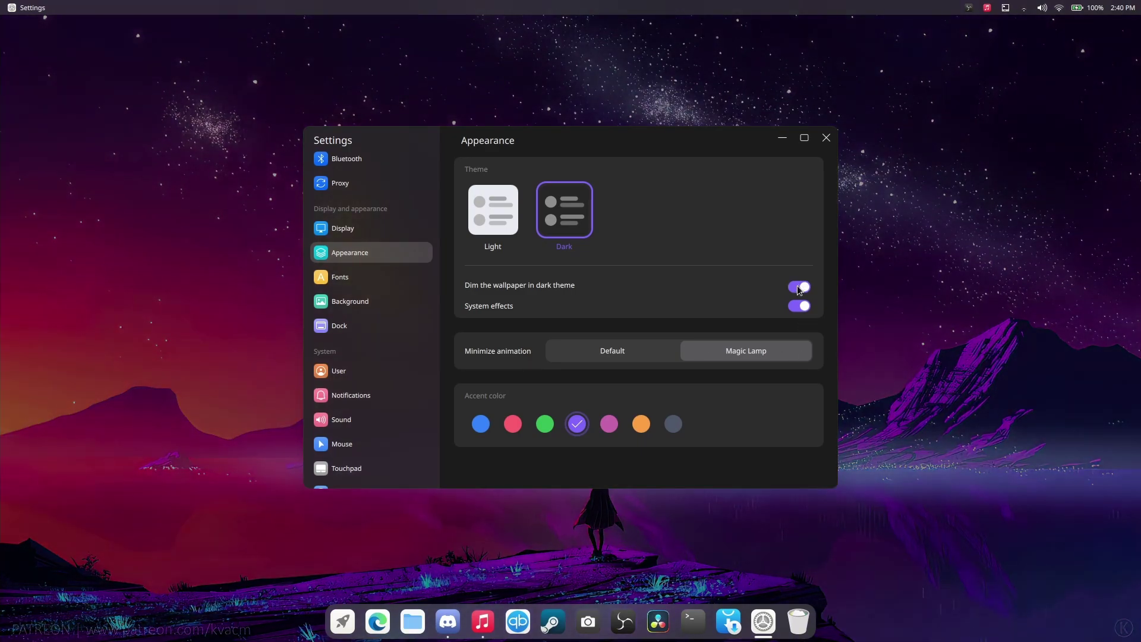
left_click(798, 288)
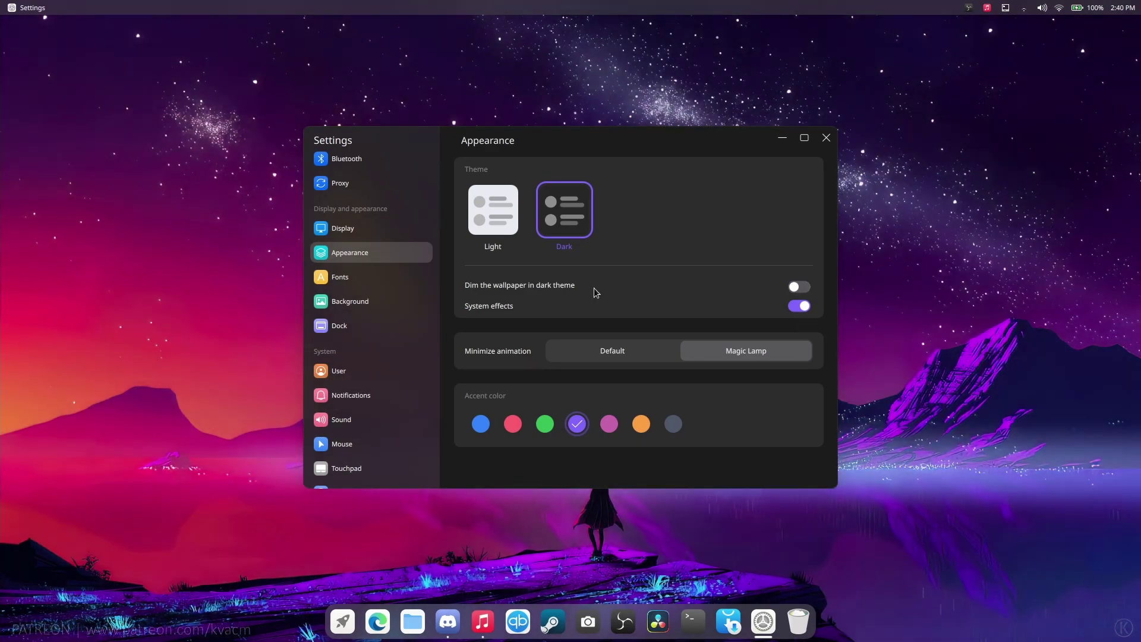
left_click(360, 282)
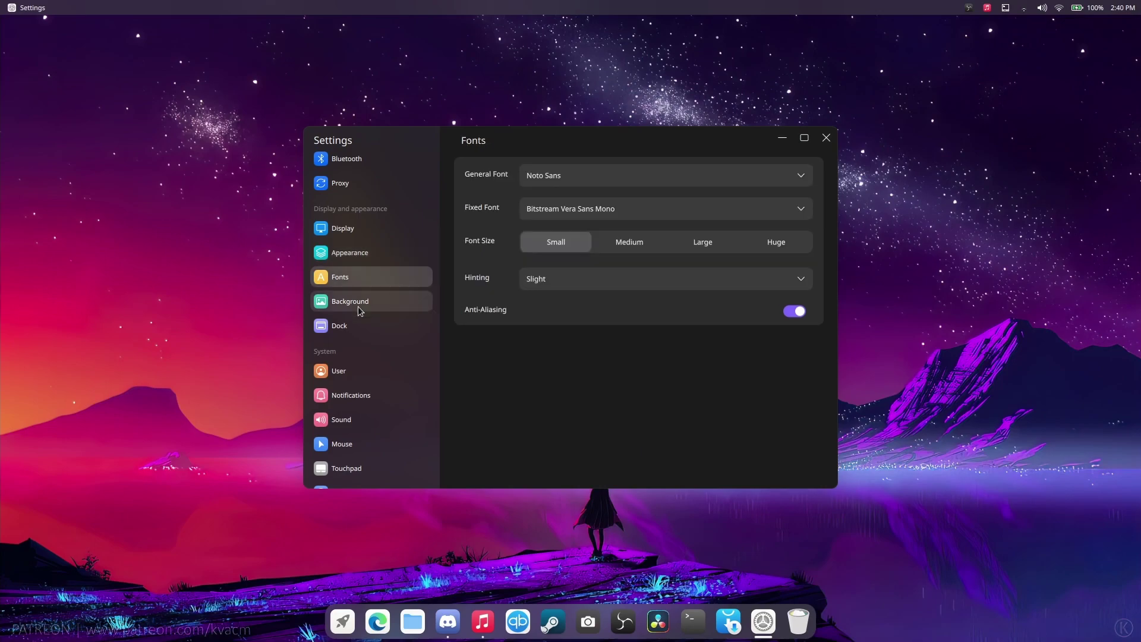
left_click(575, 285)
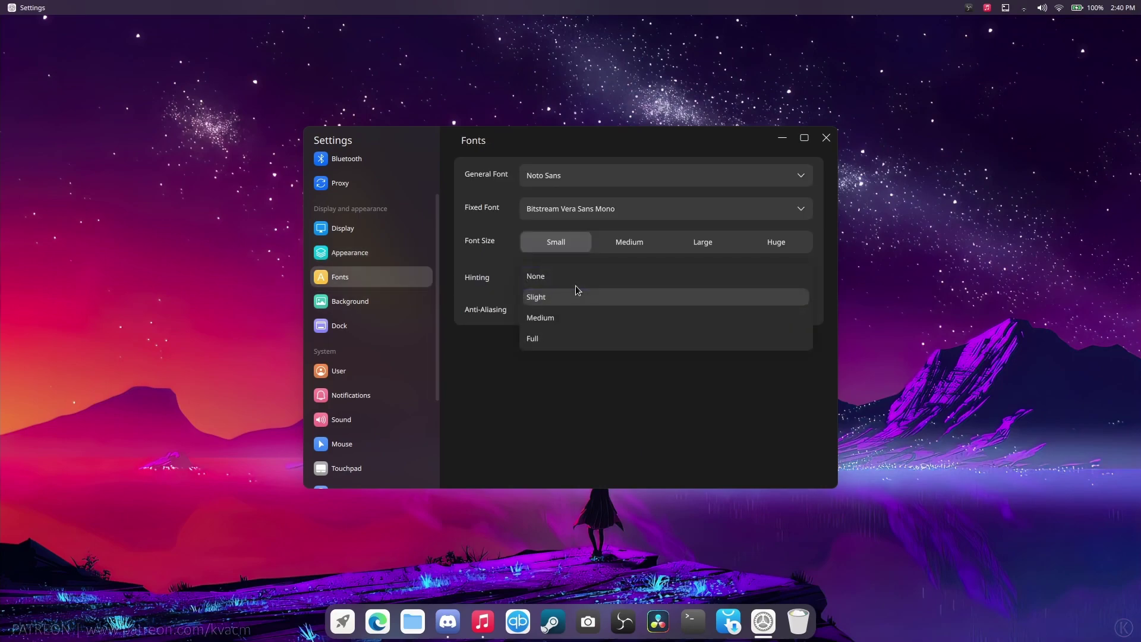
left_click(564, 342)
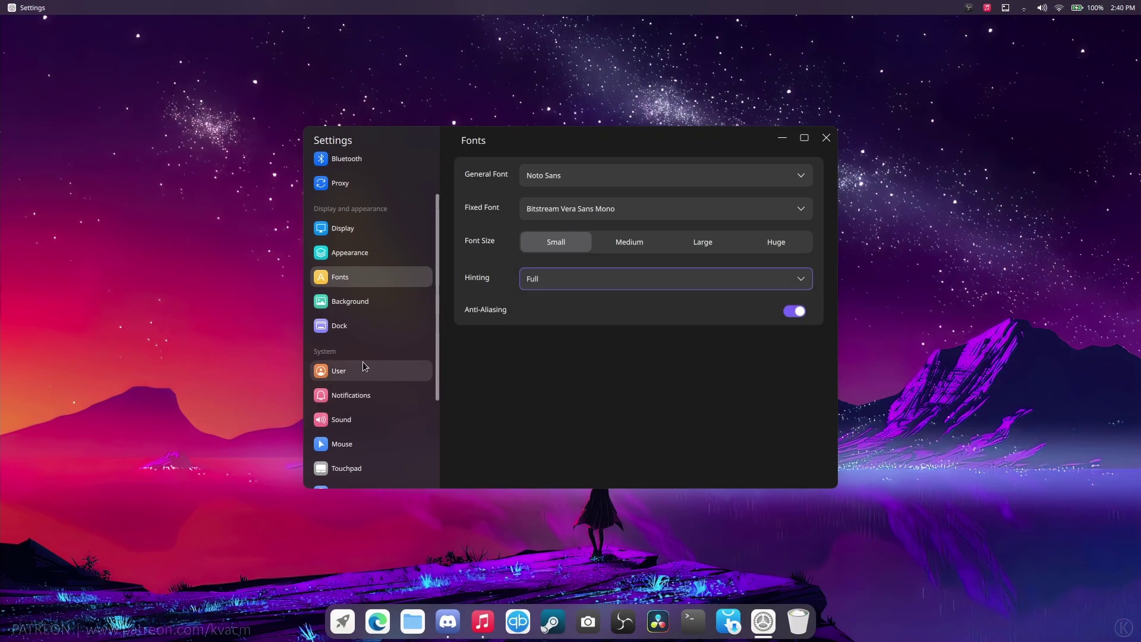
left_click(355, 305)
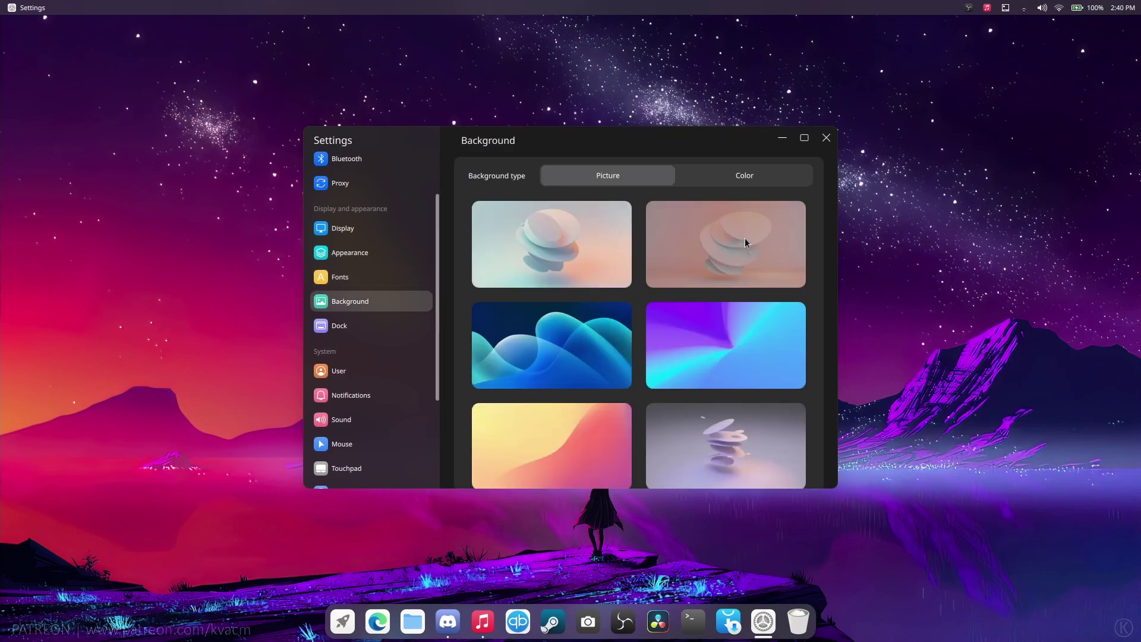
- On the Dock page, try the Full style, return to Center, and set the size to Medium
scroll(745, 237, "down", 5)
scroll(745, 237, "up", 5)
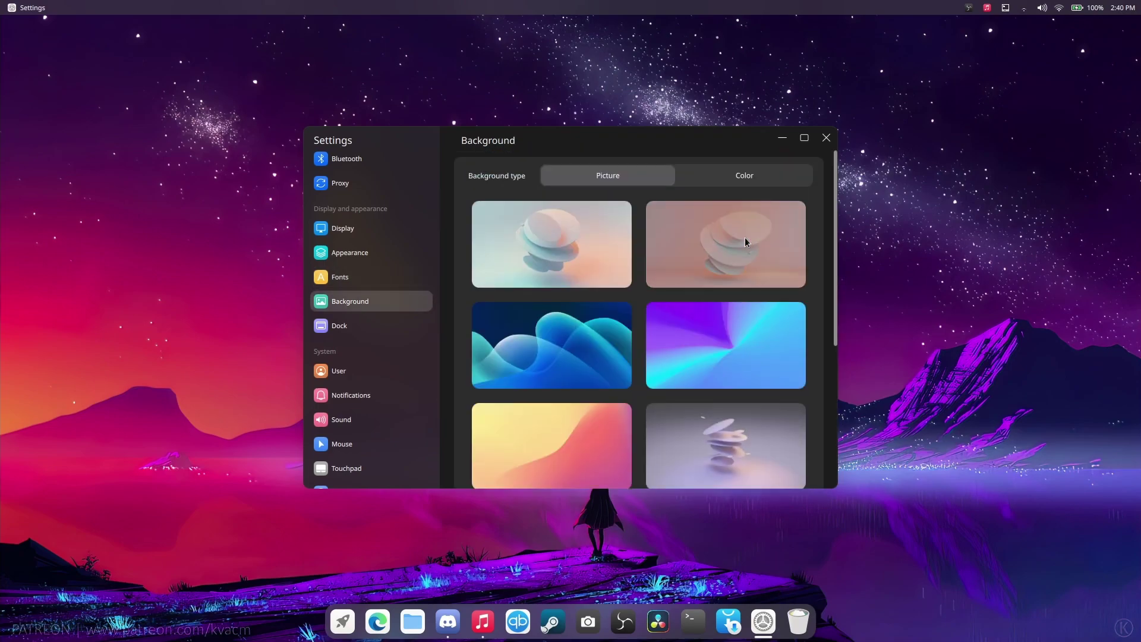
left_click(362, 325)
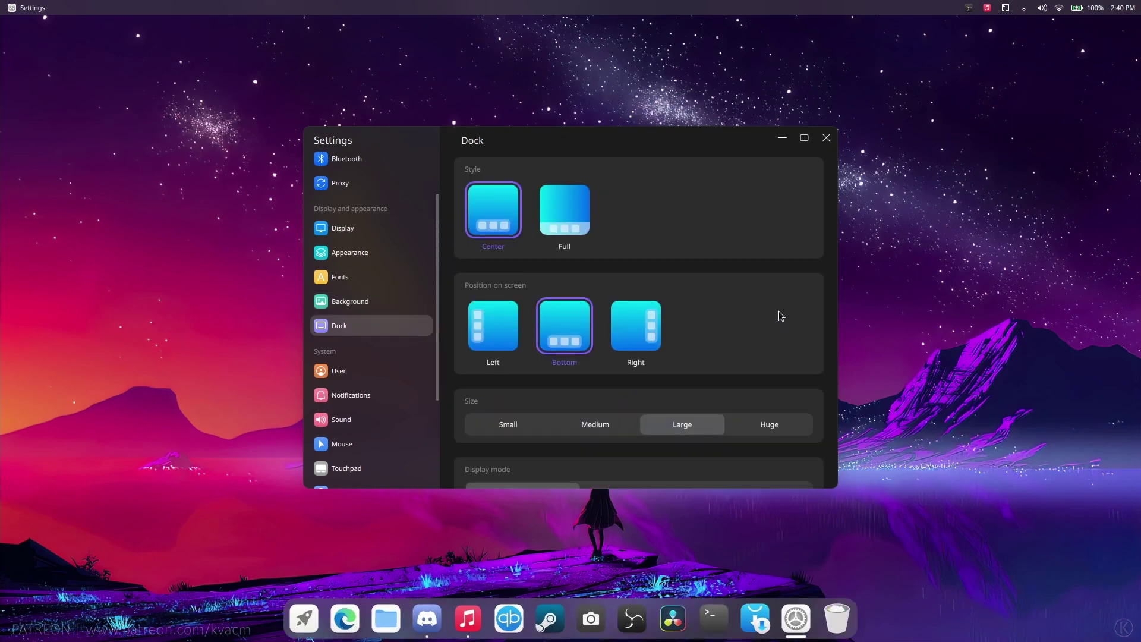
scroll(766, 302, "down", 2)
scroll(766, 301, "up", 2)
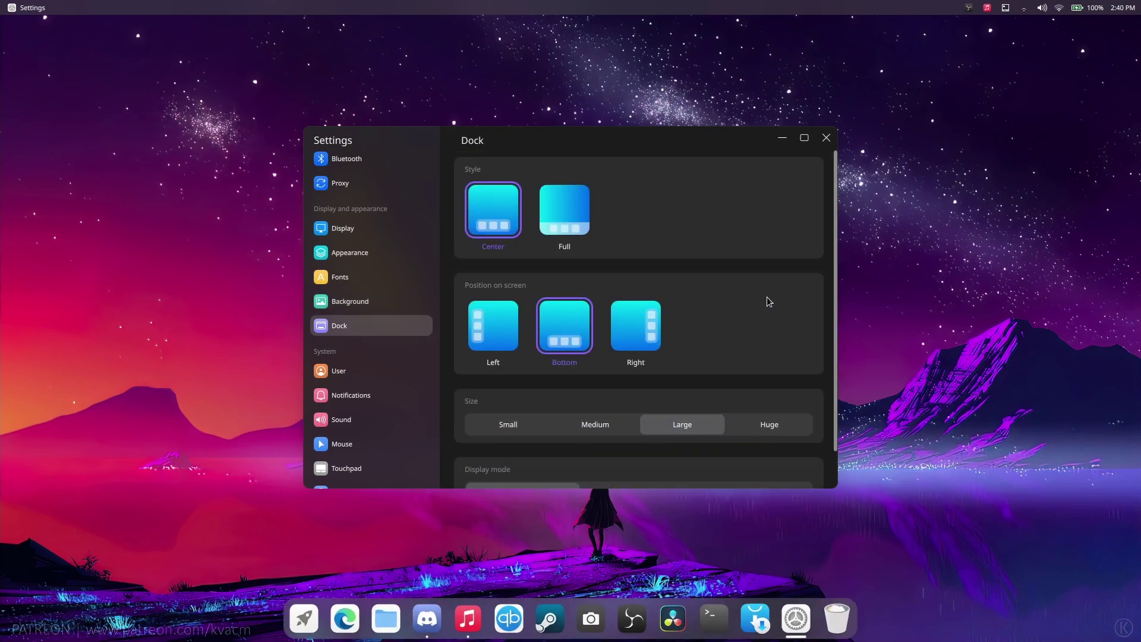
left_click(577, 215)
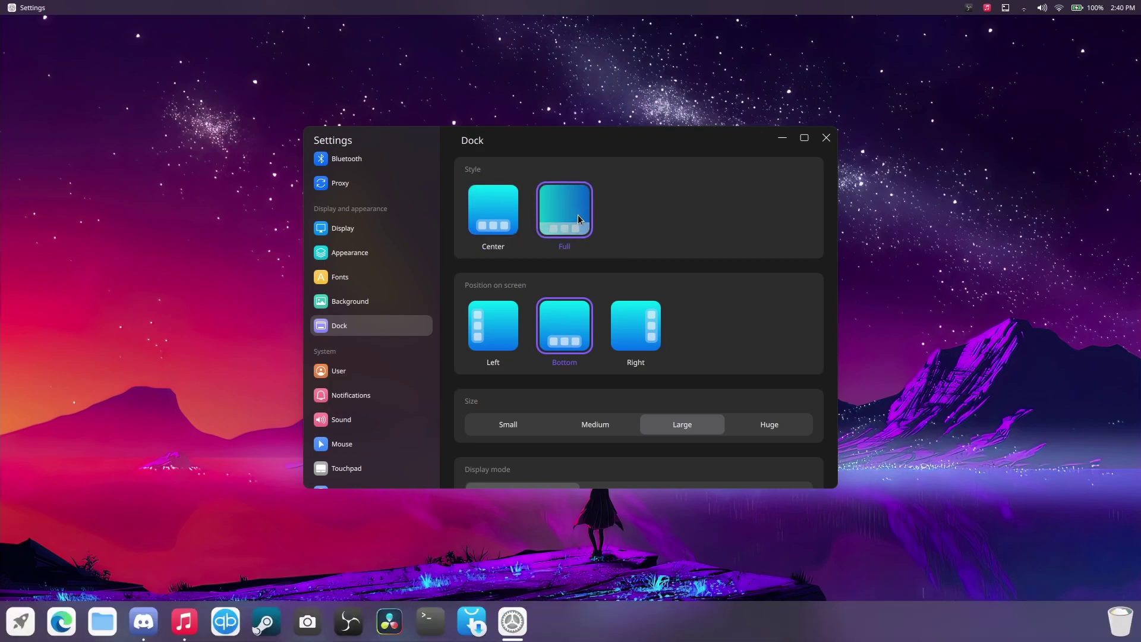
left_click(505, 208)
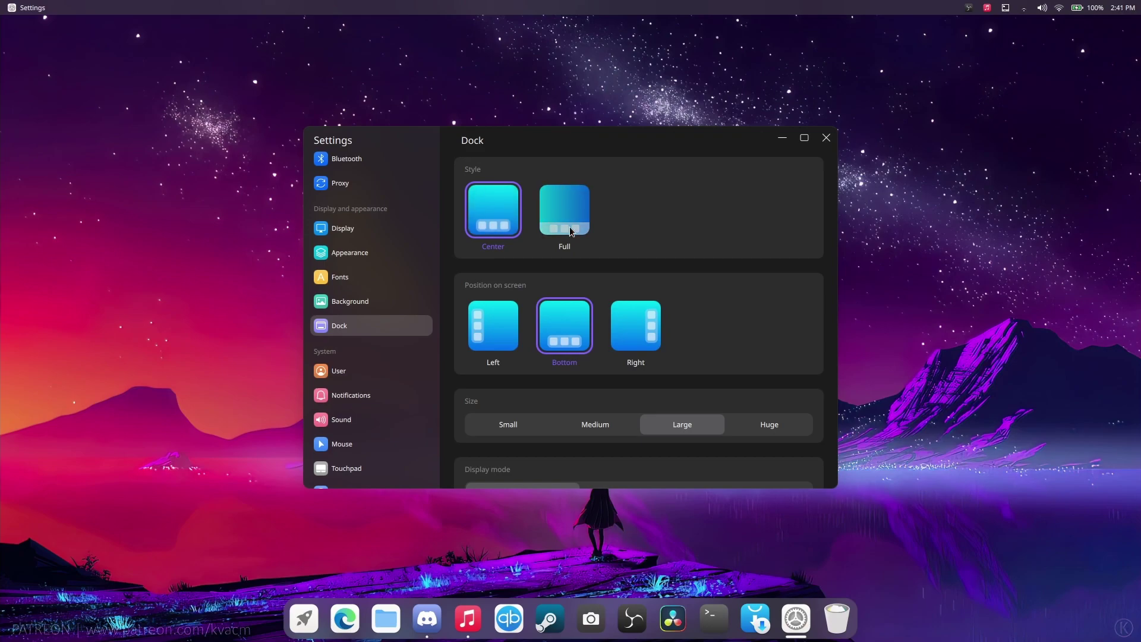
scroll(811, 292, "down", 1)
left_click(619, 389)
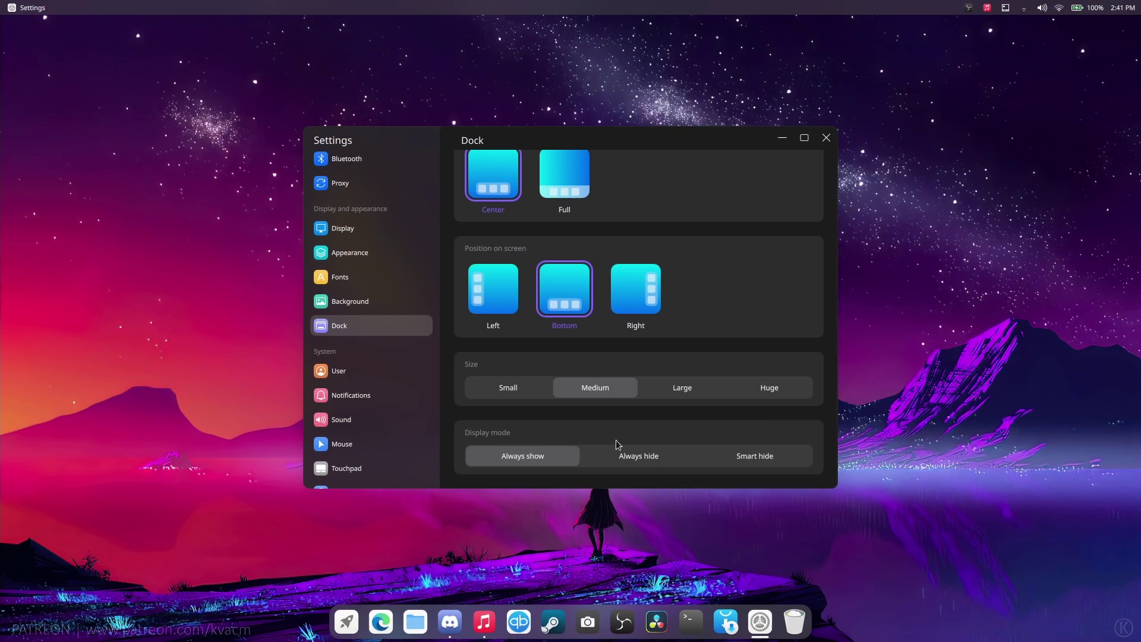
- Clear all notifications in the Notification Center after viewing the Accounts and Notifications pages
scroll(376, 382, "down", 3)
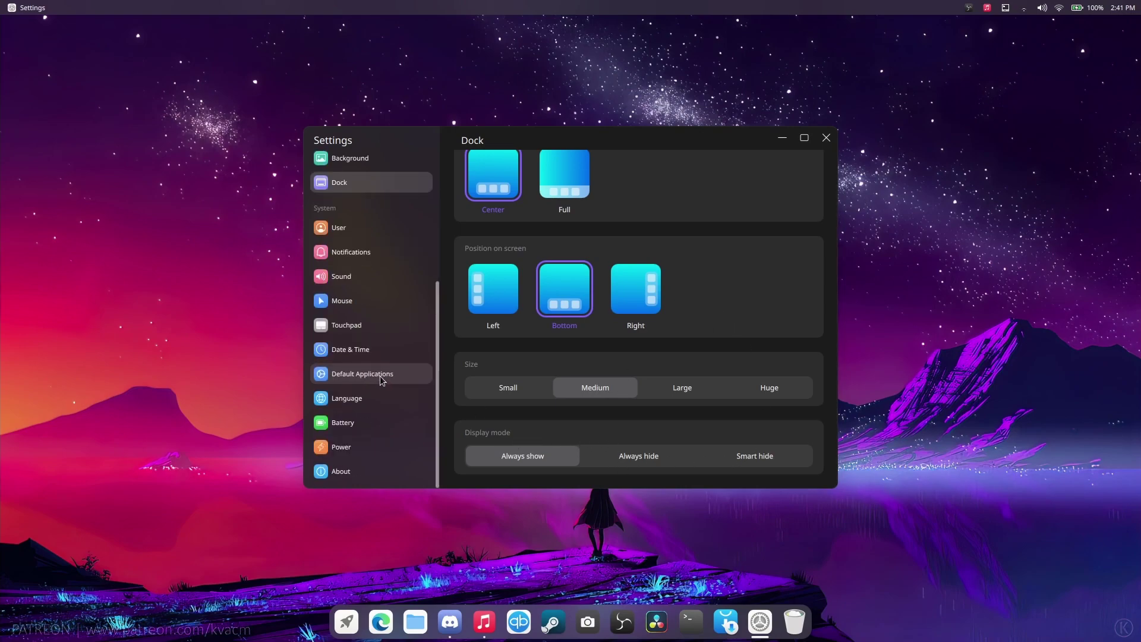
left_click(376, 226)
left_click(356, 252)
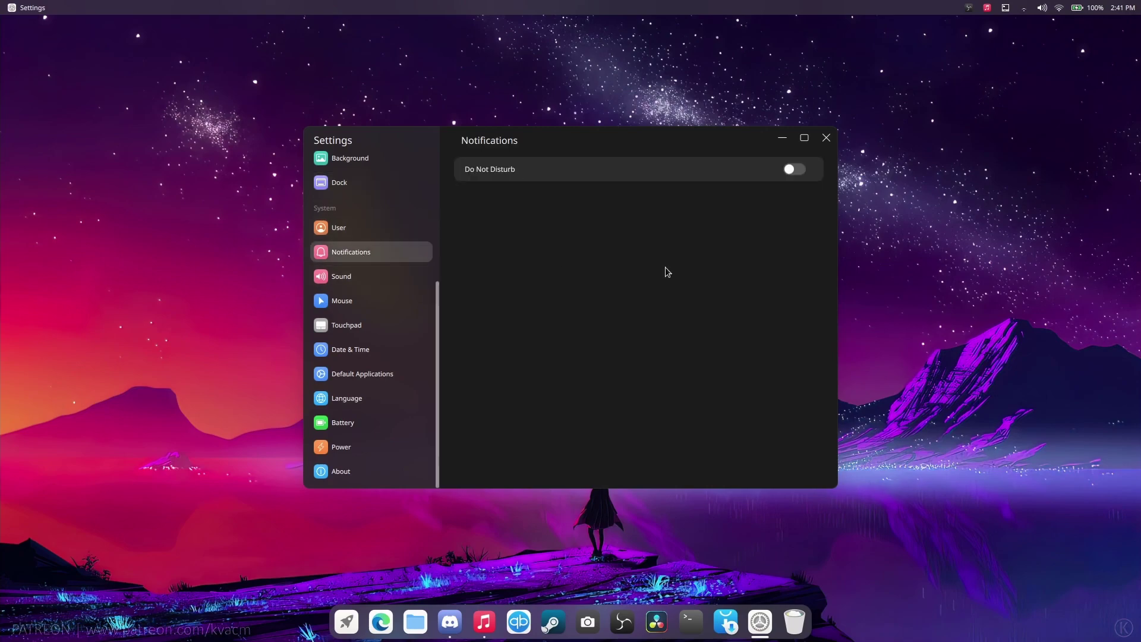
left_click(1134, 7)
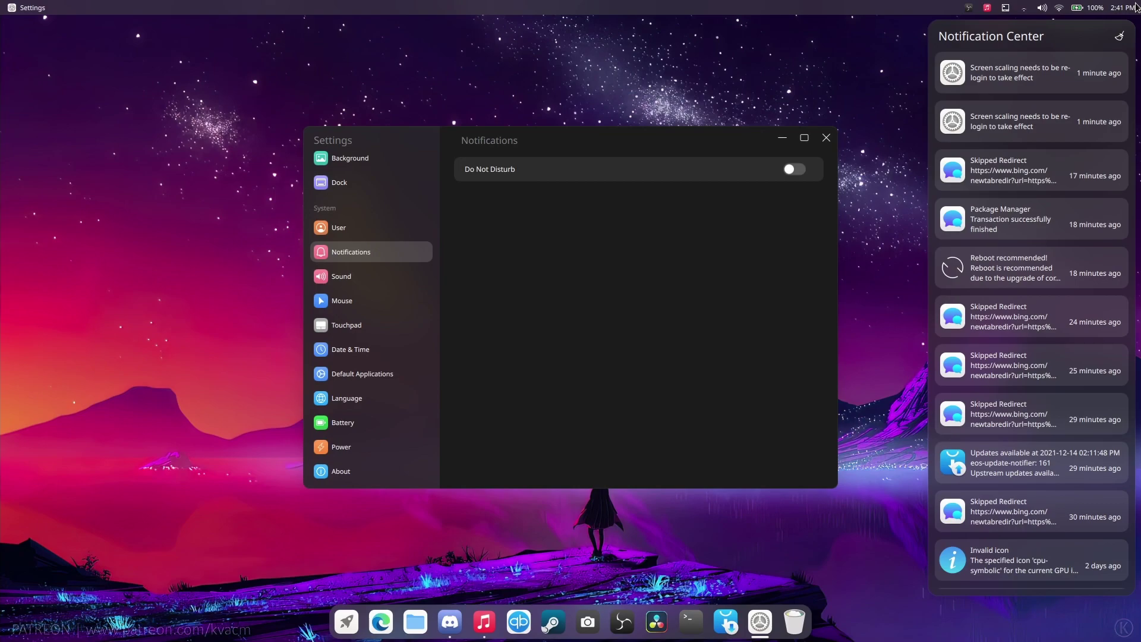
left_click(1120, 35)
left_click(1136, 8)
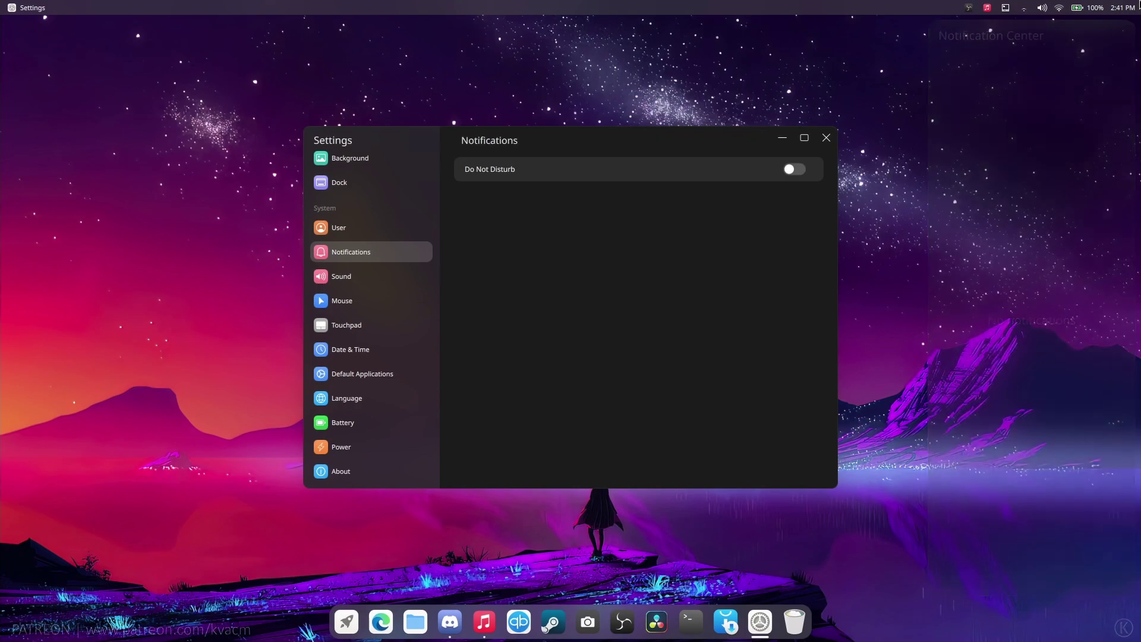
- Set the cursor theme to Breeze, browsing the Sound and Touchpad pages as well
left_click(357, 278)
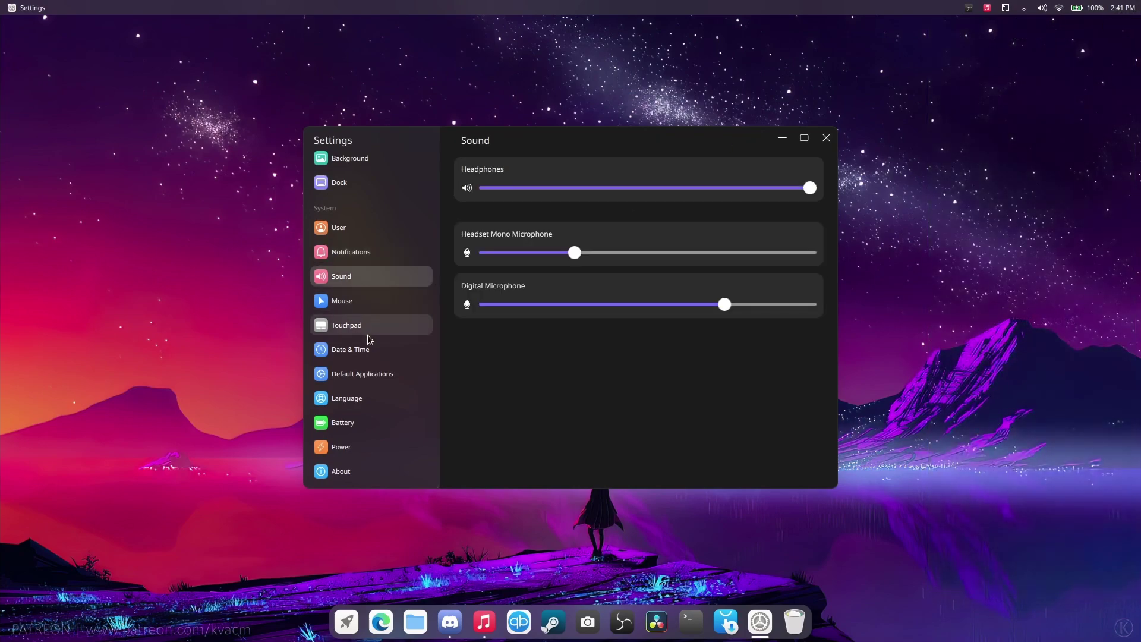
left_click(341, 302)
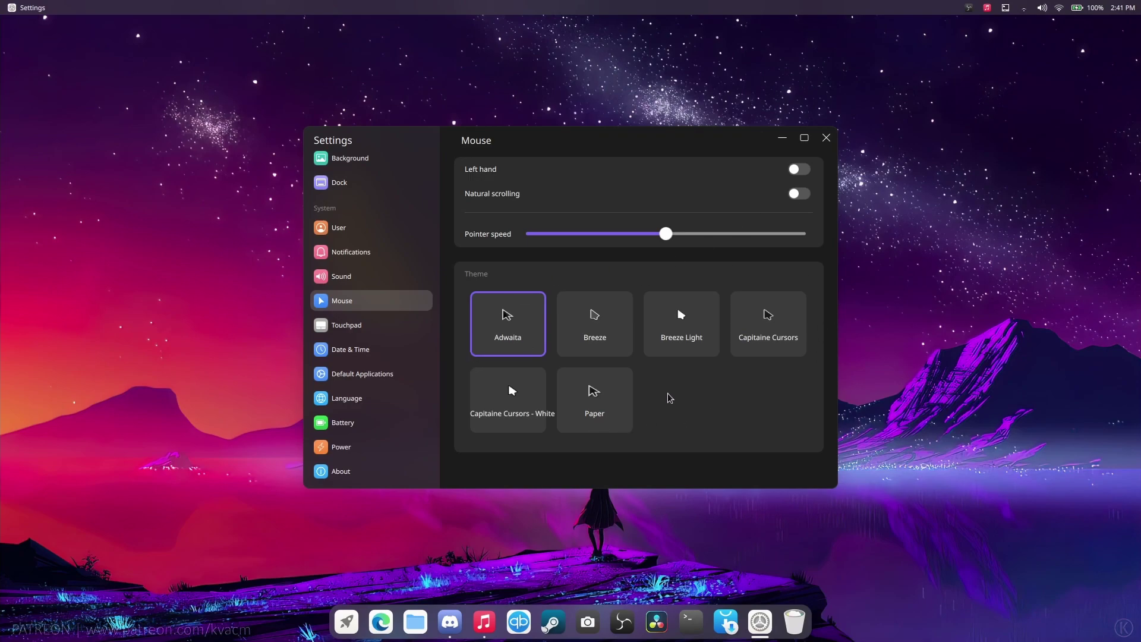
left_click(615, 323)
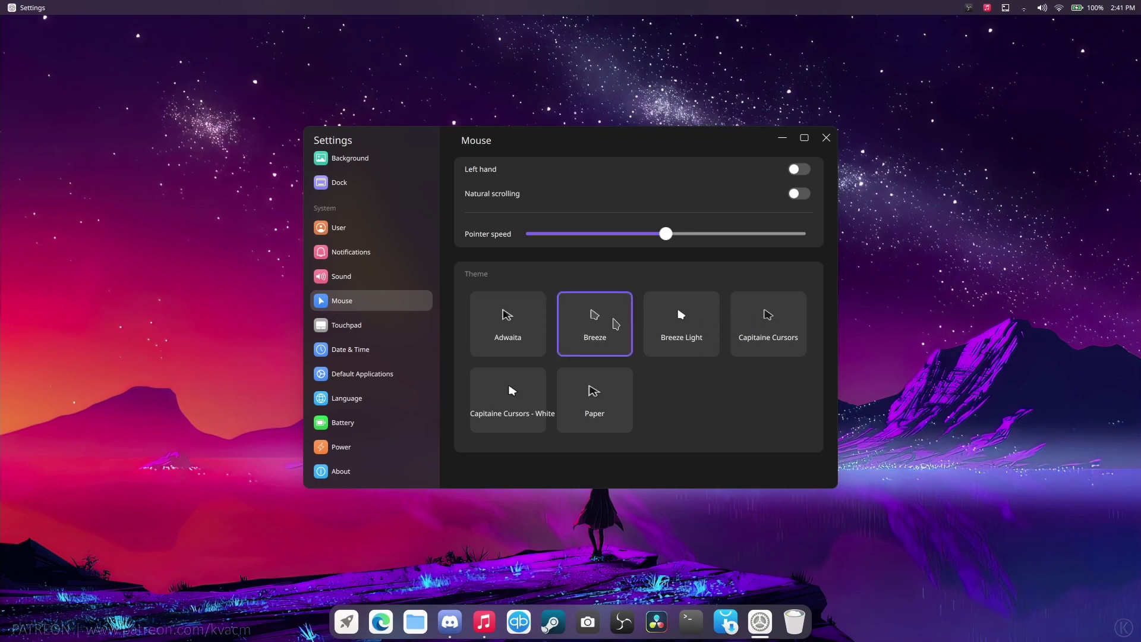
left_click(347, 328)
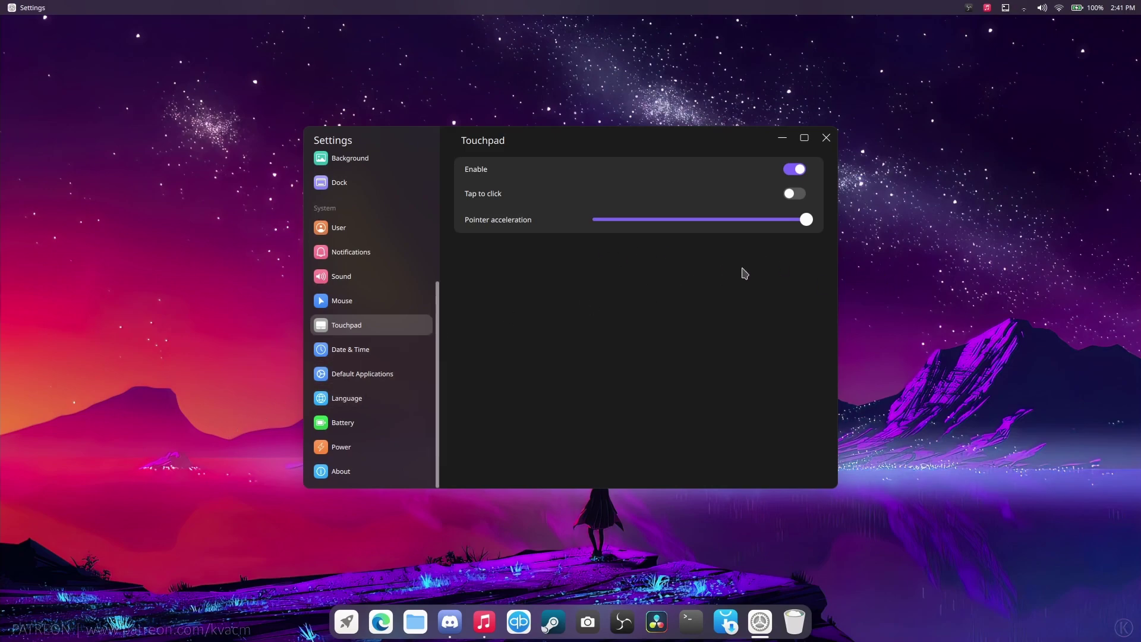
- Show the battery percentage in the status bar after browsing Date & Time, Default Applications and Language
left_click(363, 352)
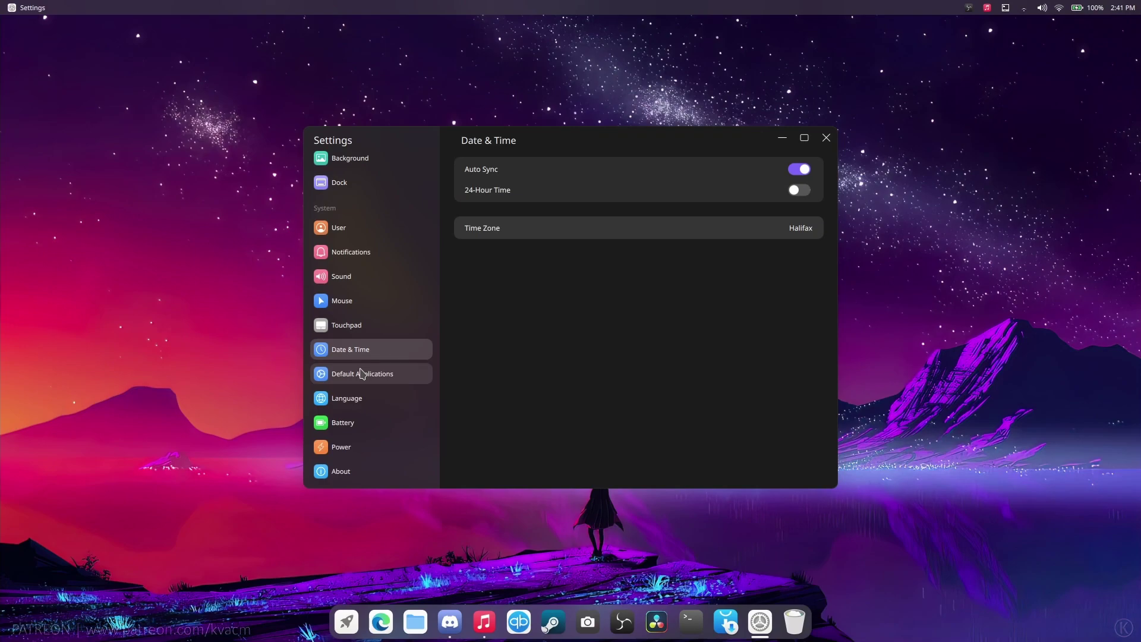
left_click(362, 373)
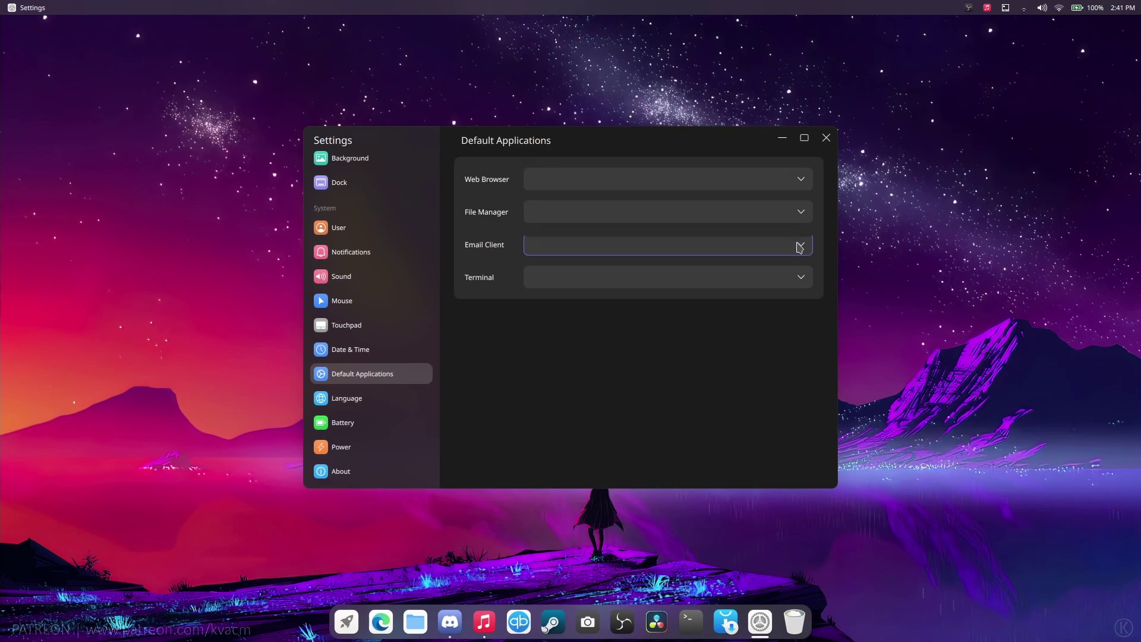
left_click(368, 404)
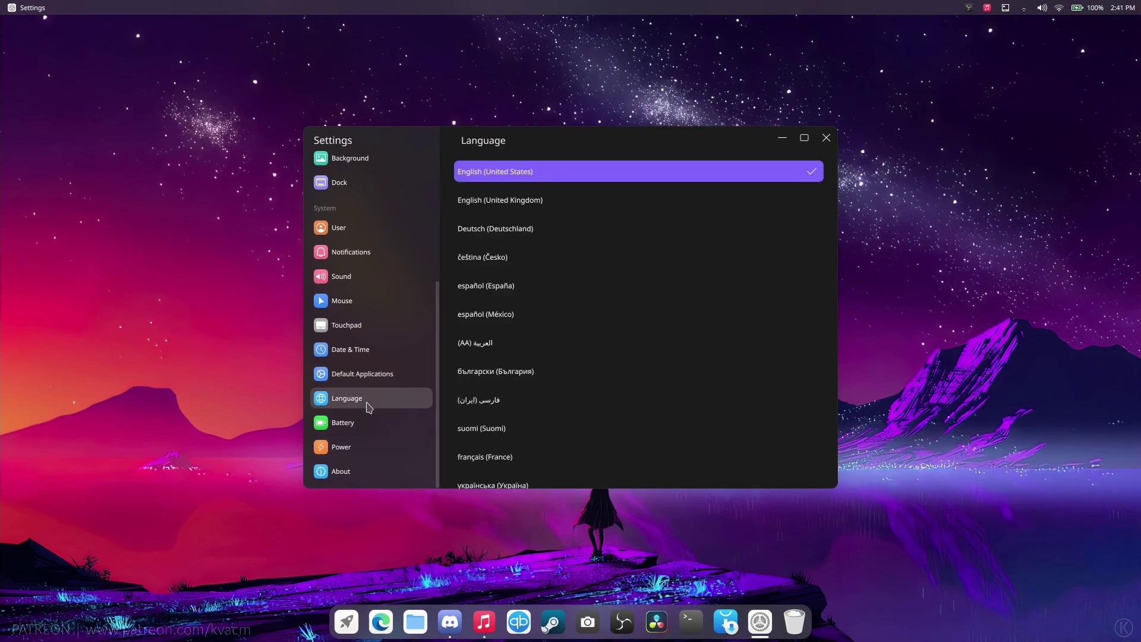
left_click(369, 421)
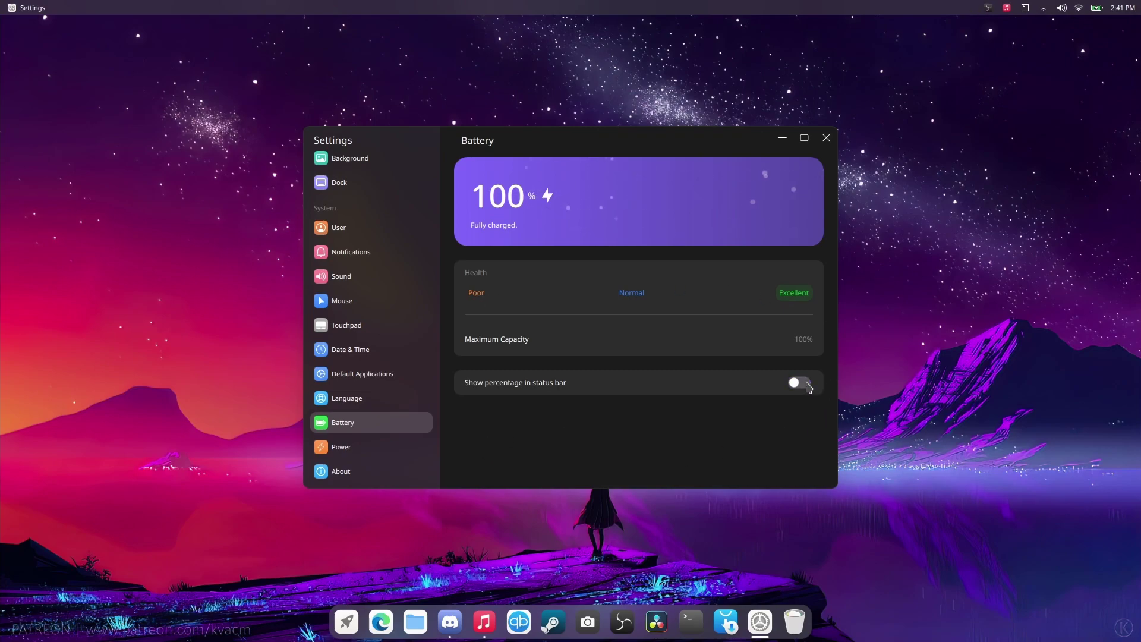
left_click(807, 385)
- Switch the power mode to Performance, view the About page, and close Settings
left_click(369, 450)
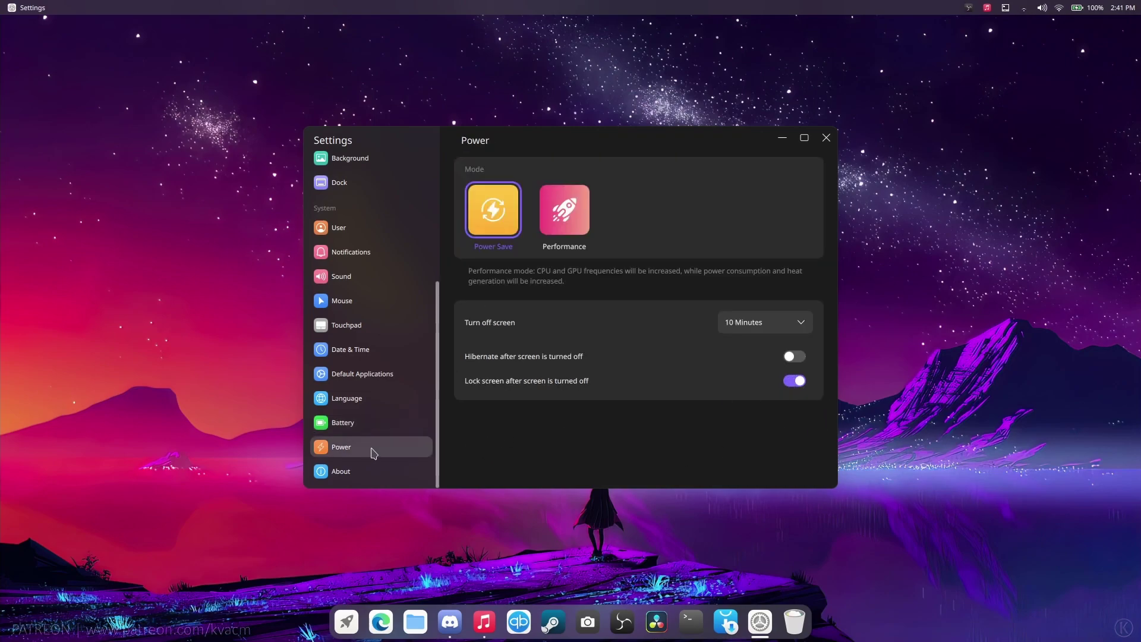
left_click(588, 215)
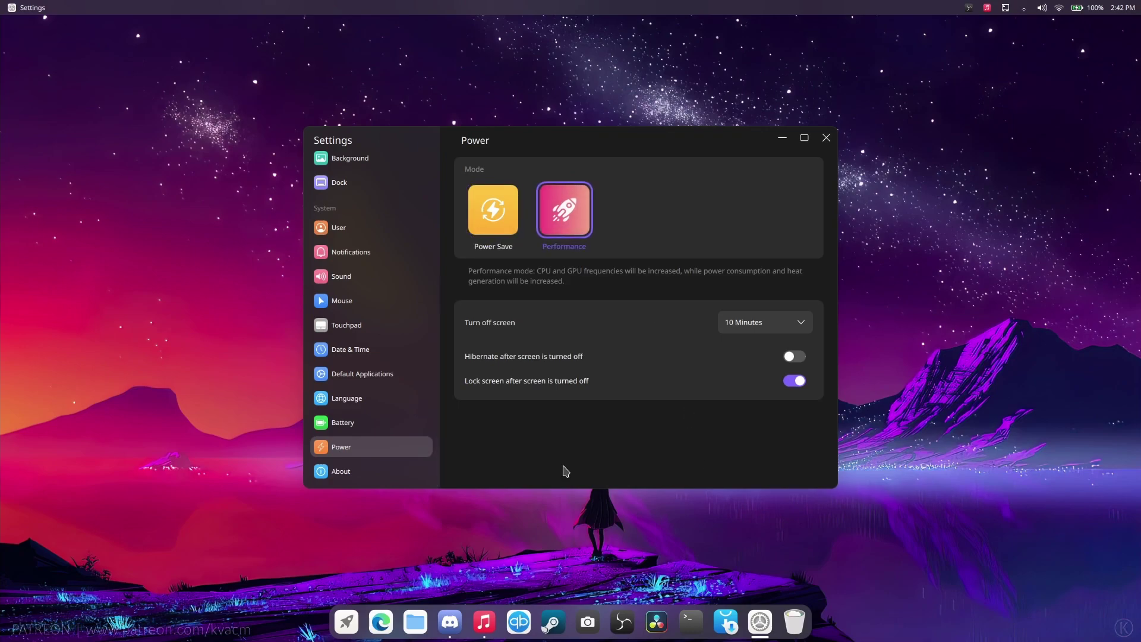
left_click(369, 473)
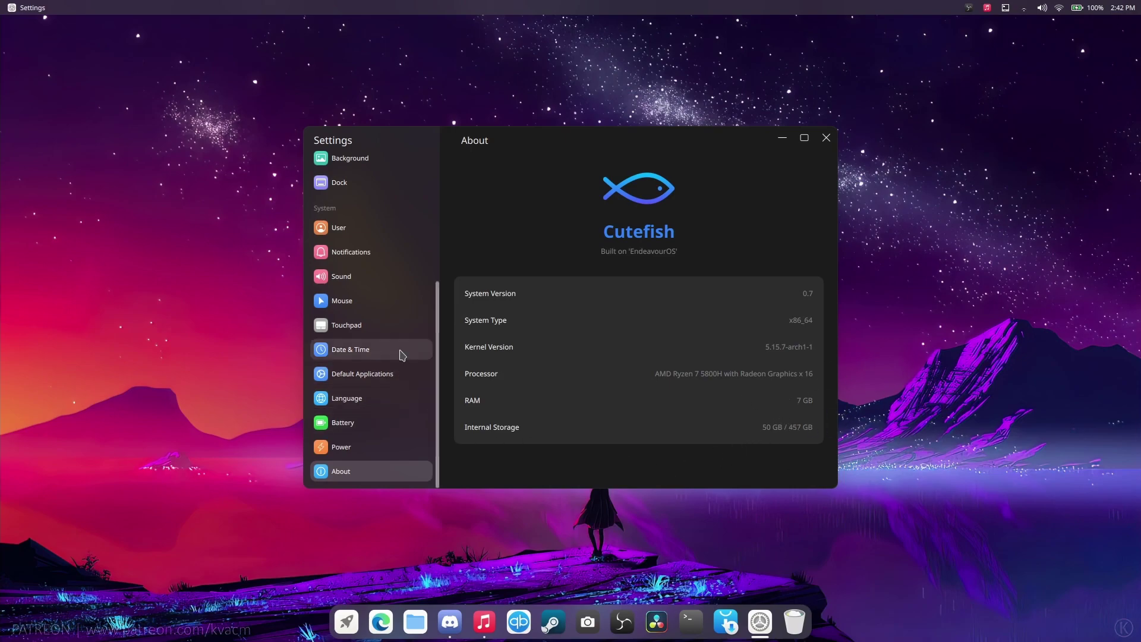
scroll(402, 348, "up", 5)
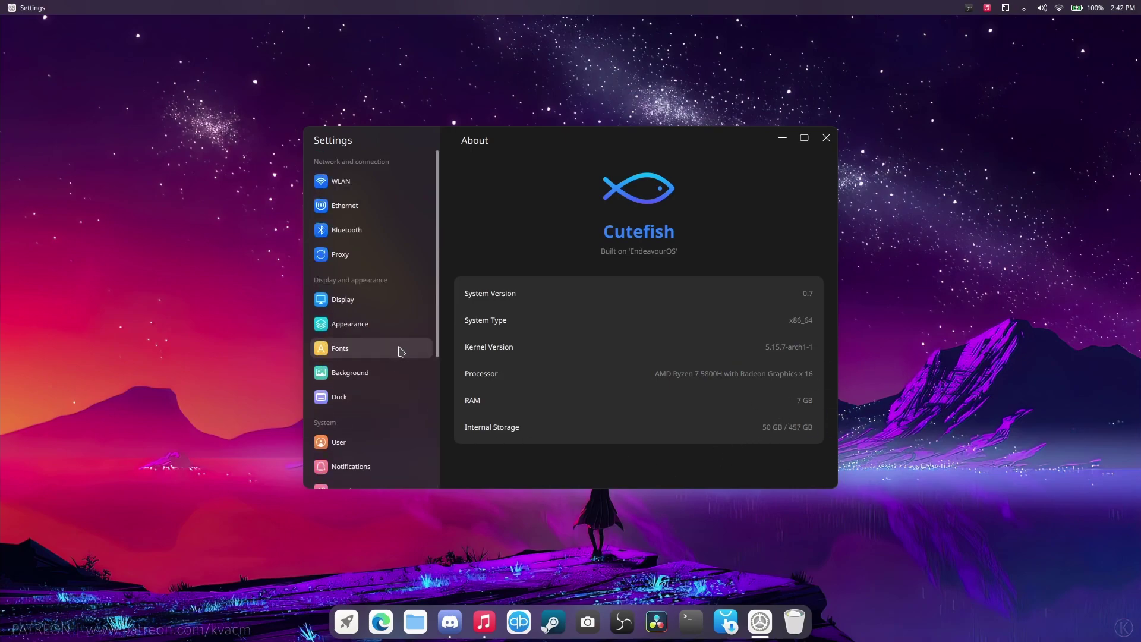
left_click(826, 138)
- Launch Usage from the app grid, move its window up-left, and view the Memory page
left_click(349, 626)
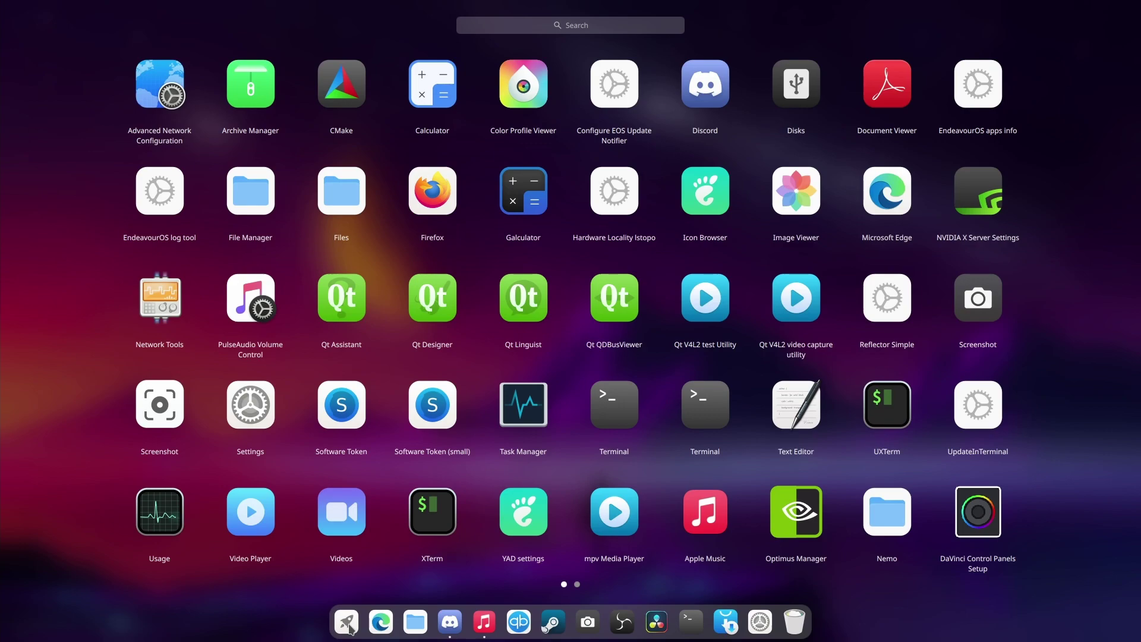
left_click(159, 511)
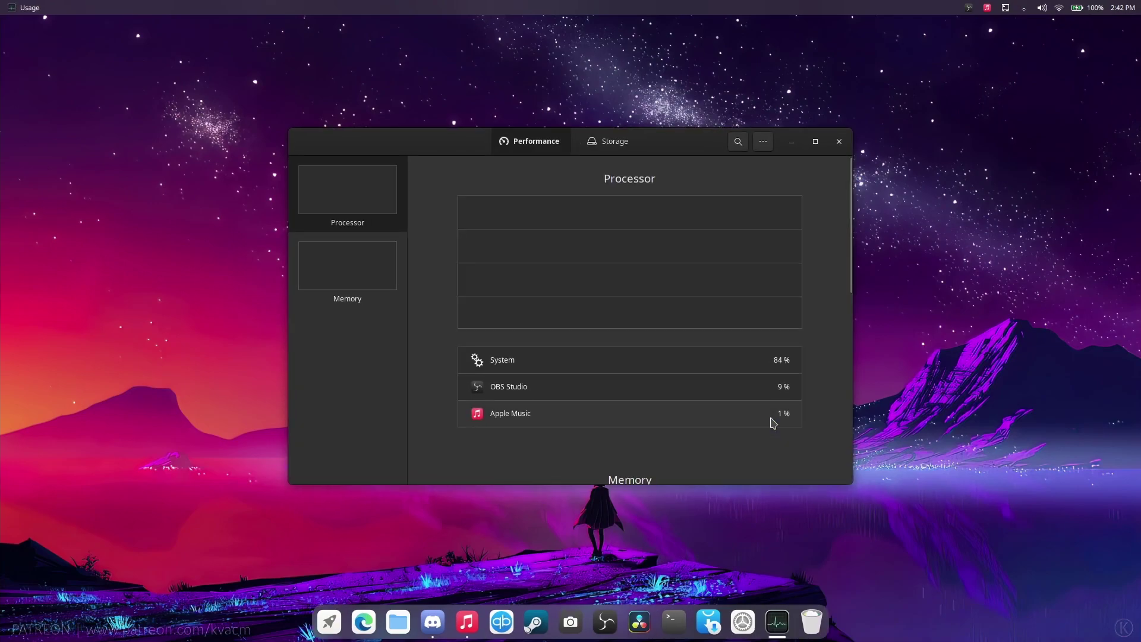
left_click_drag(645, 156, 610, 136)
left_click(357, 248)
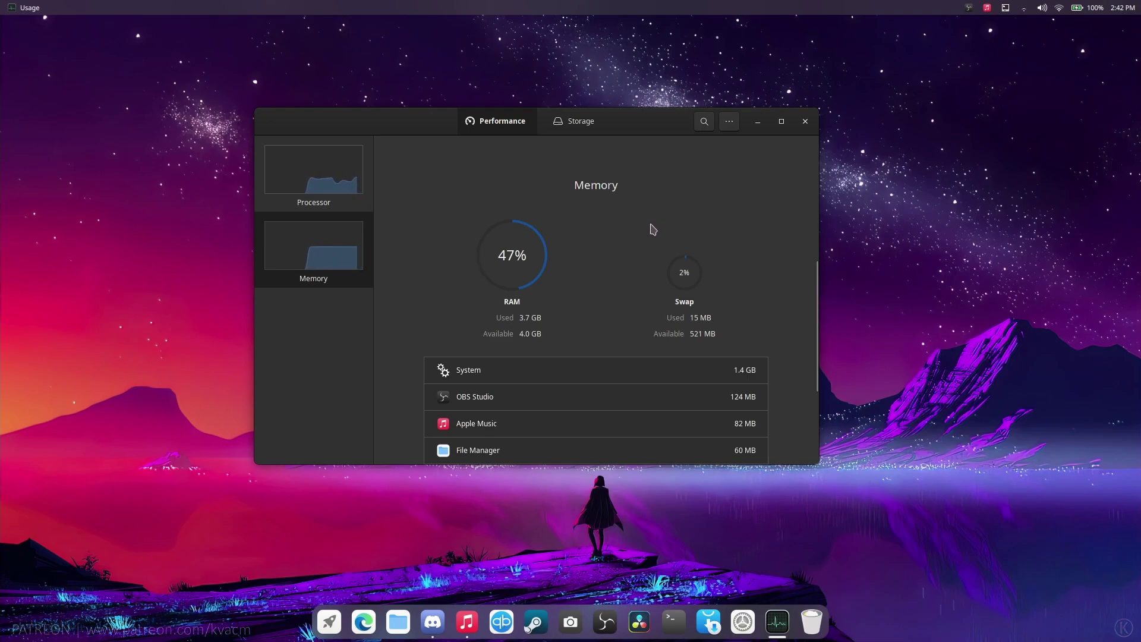
scroll(652, 229, "down", 1)
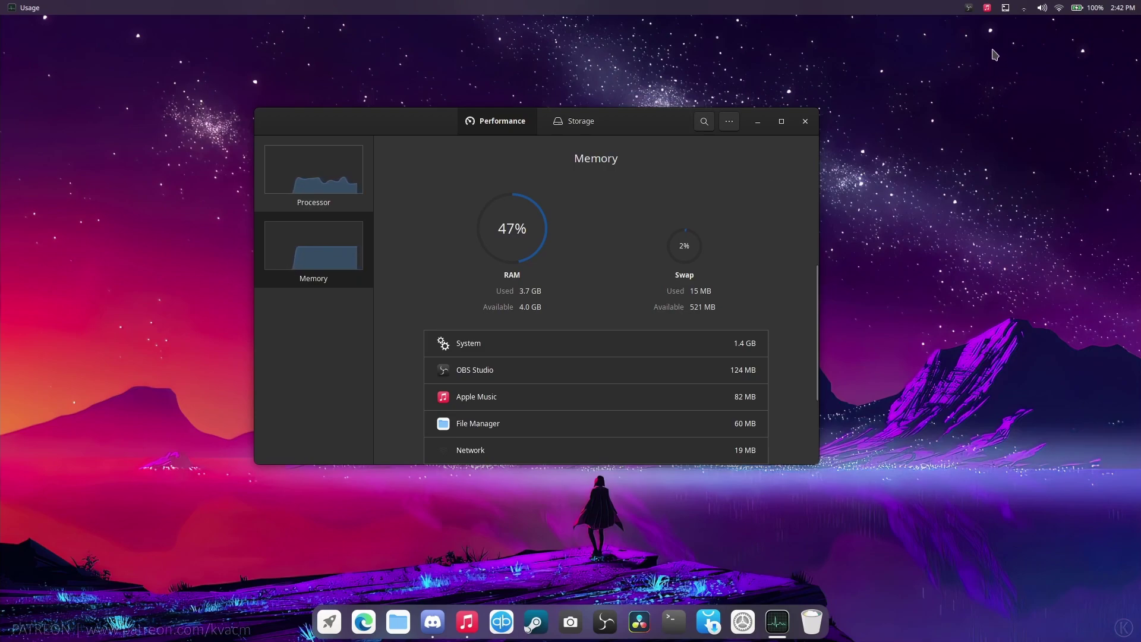
- Quit Apple Music and Discord from their tray menus, then scroll the memory process list
right_click(987, 9)
left_click(1005, 57)
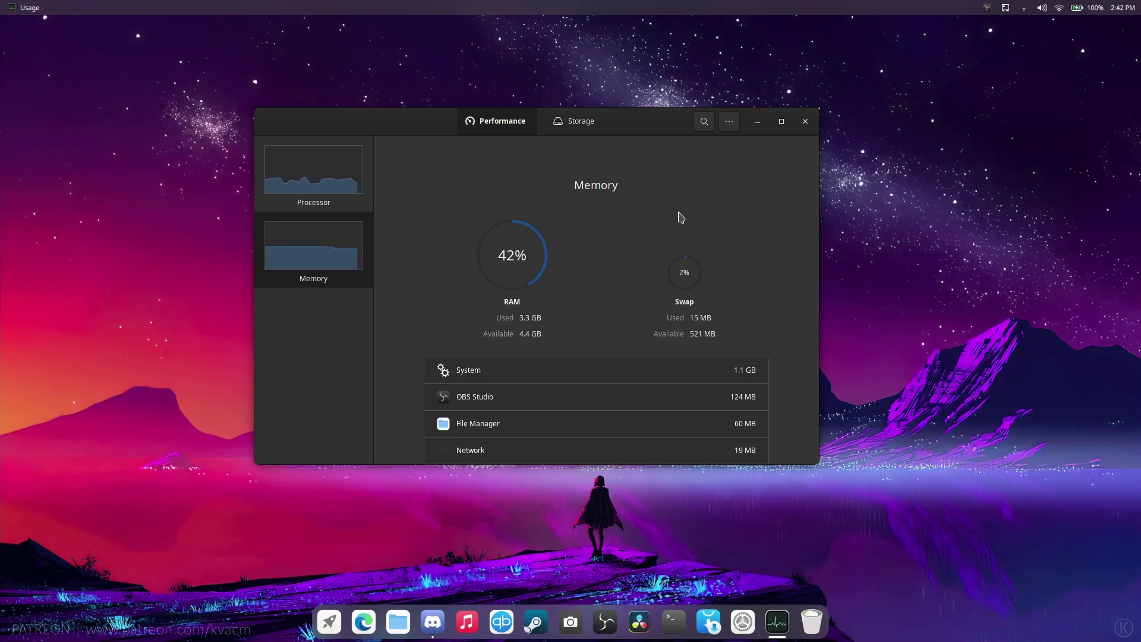
left_click(1006, 8)
left_click(1024, 100)
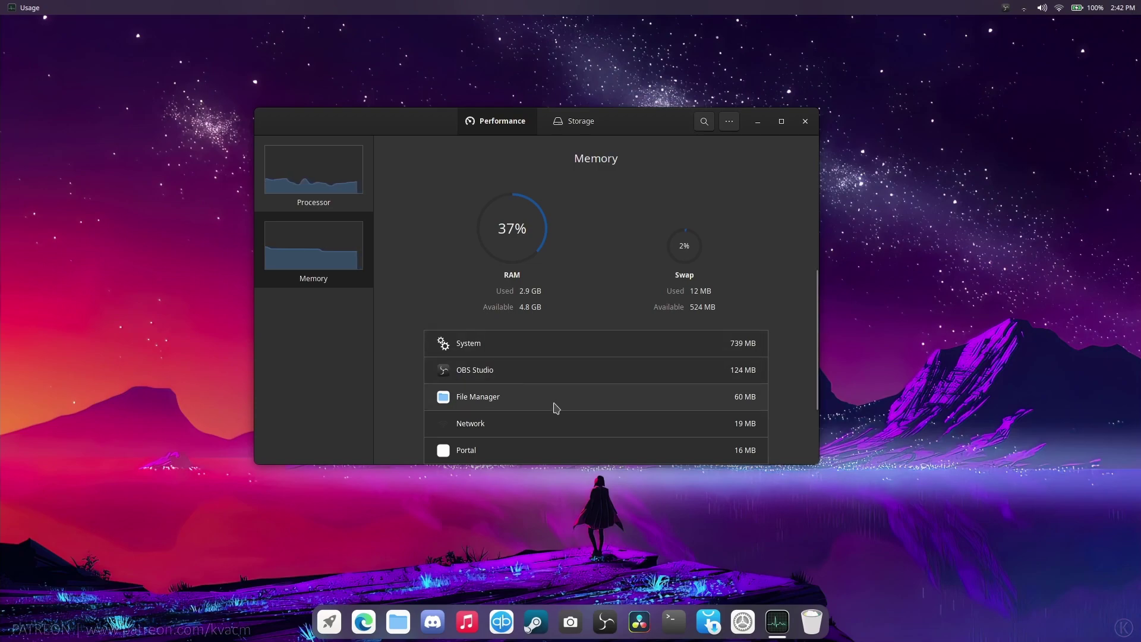
scroll(556, 408, "down", 3)
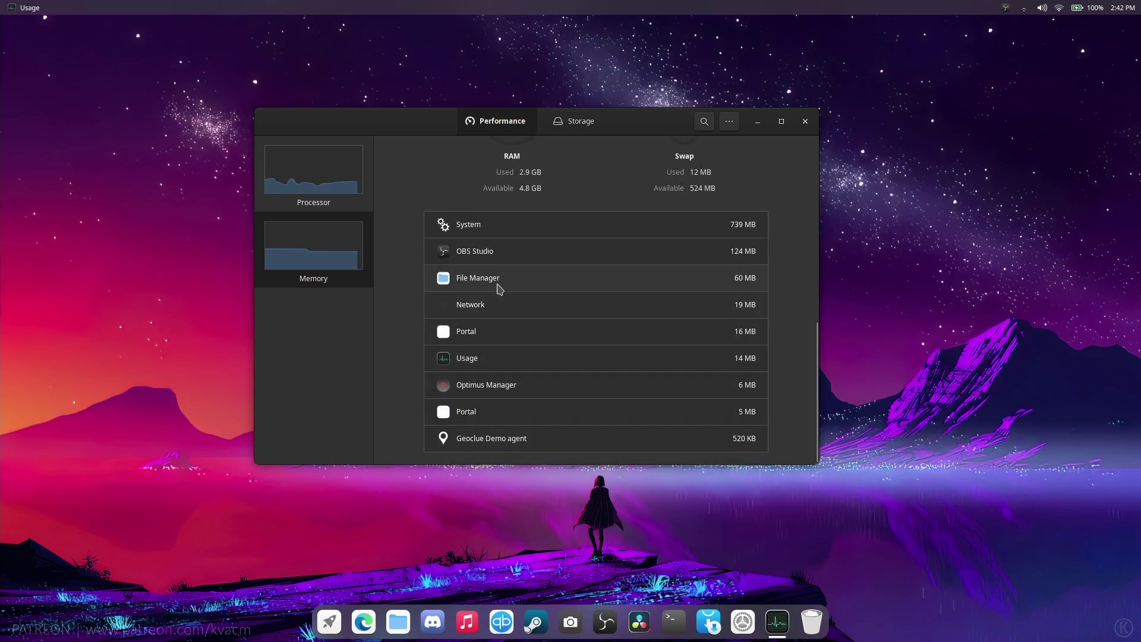
- Cancel the force quit for OBS Studio, then force-quit File Manager
scroll(499, 289, "up", 1)
left_click(499, 290)
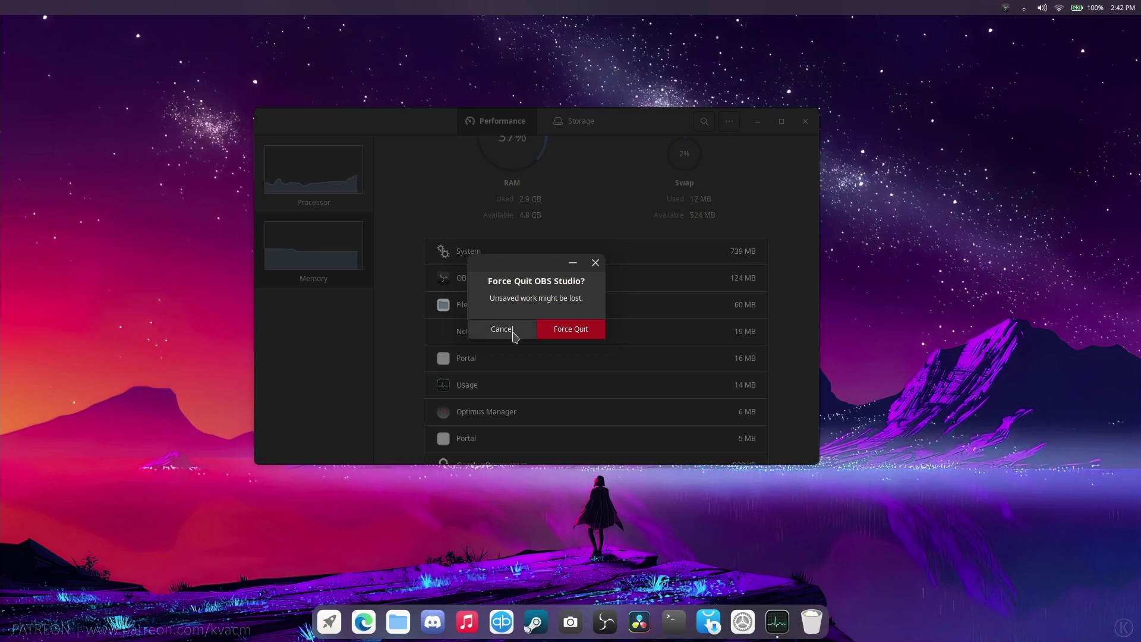
left_click(514, 335)
left_click(492, 305)
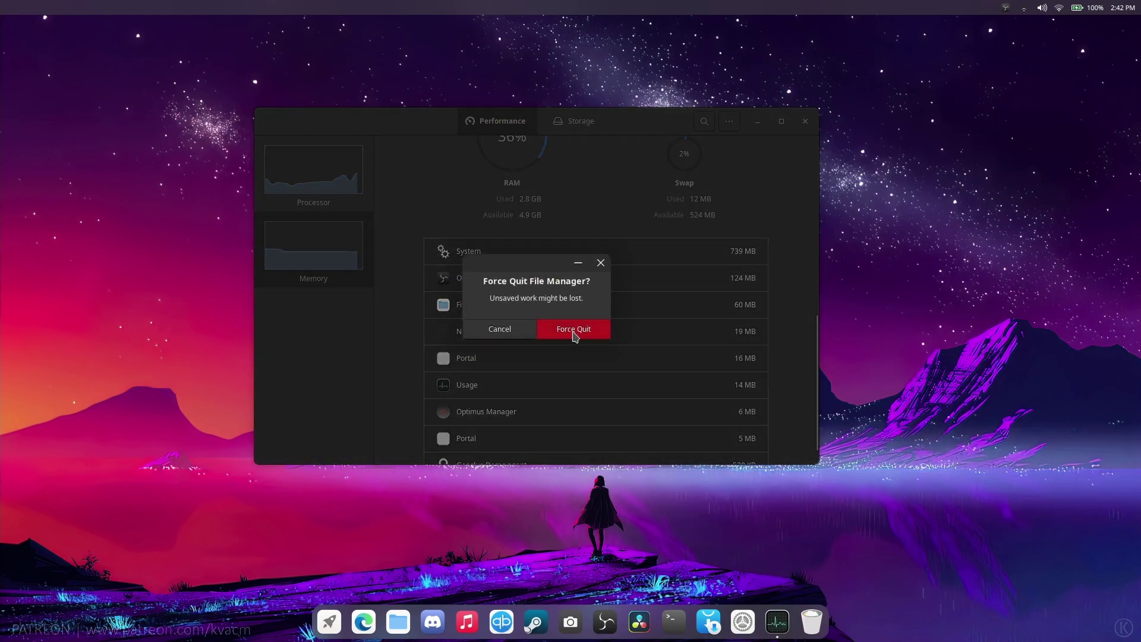
left_click(575, 331)
- Force-quit Optimus Manager and Geoclue Demo agent
scroll(570, 333, "up", 1)
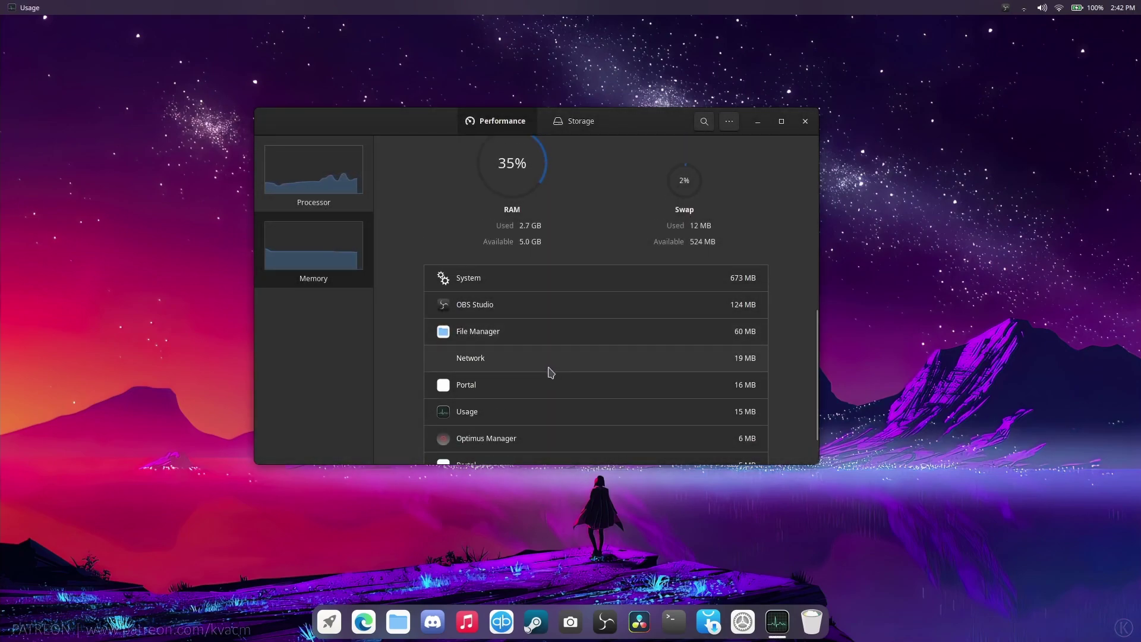
scroll(550, 372, "down", 2)
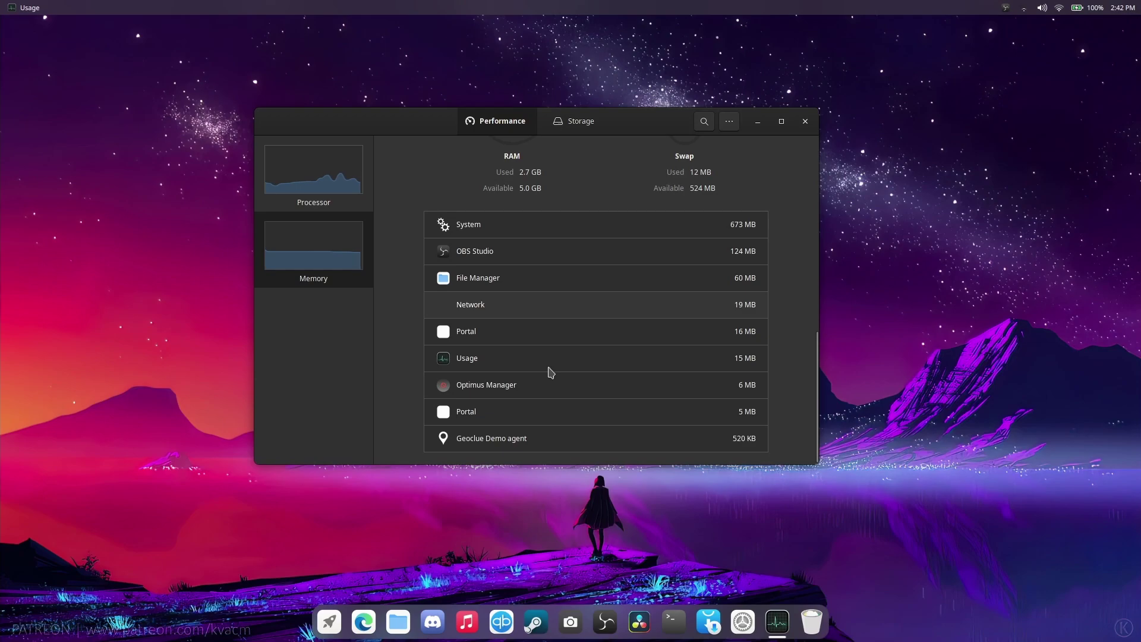
left_click(524, 395)
key("Escape")
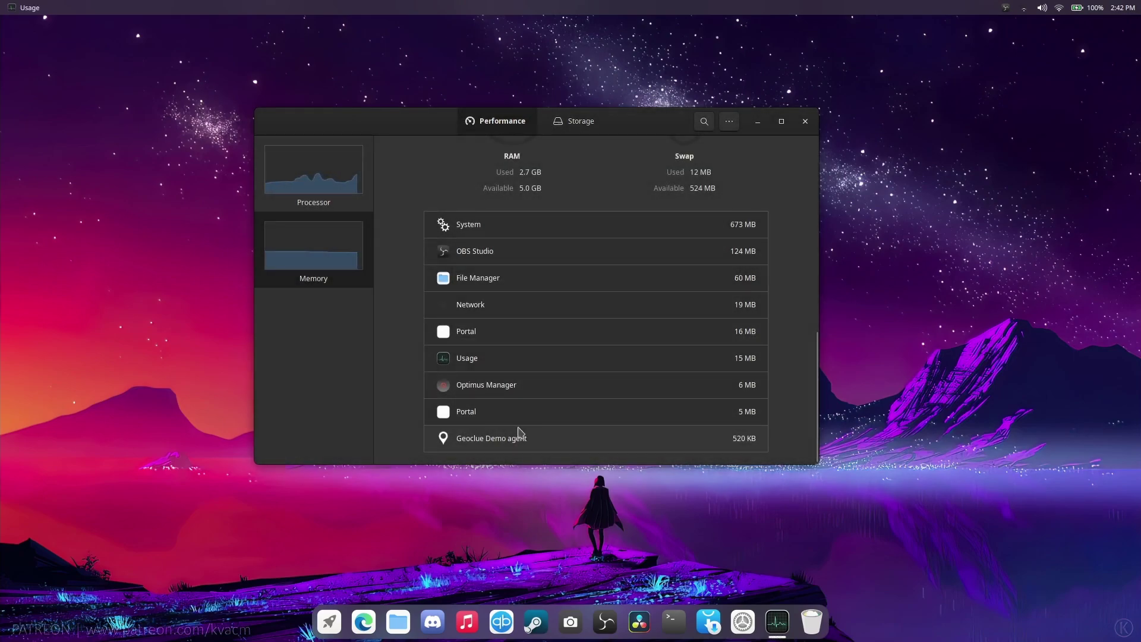
left_click(514, 447)
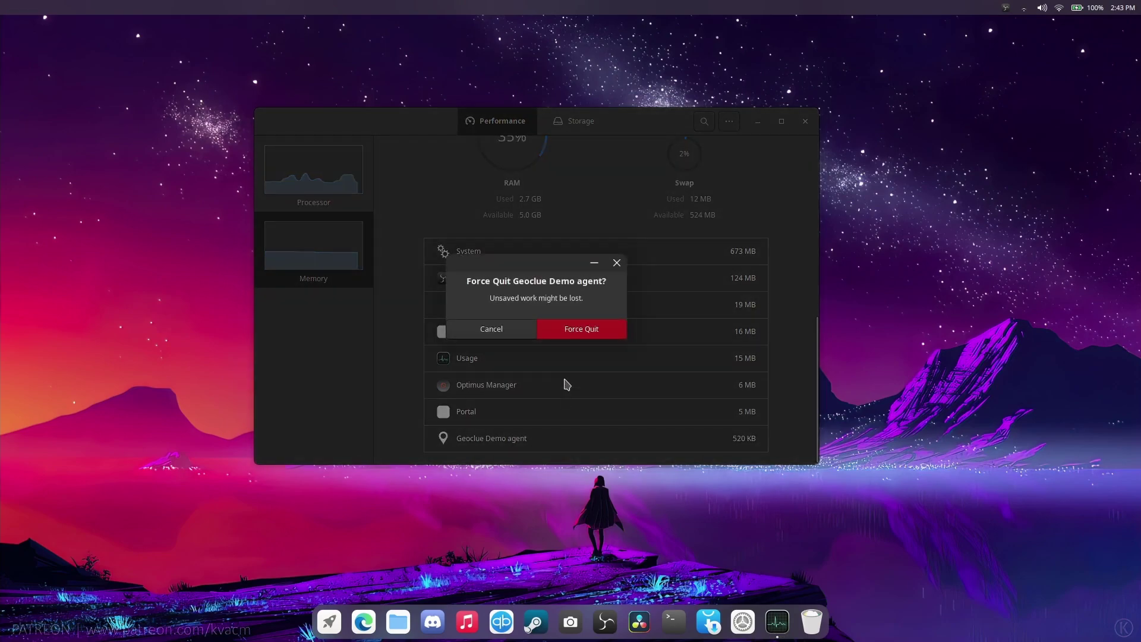
left_click(584, 336)
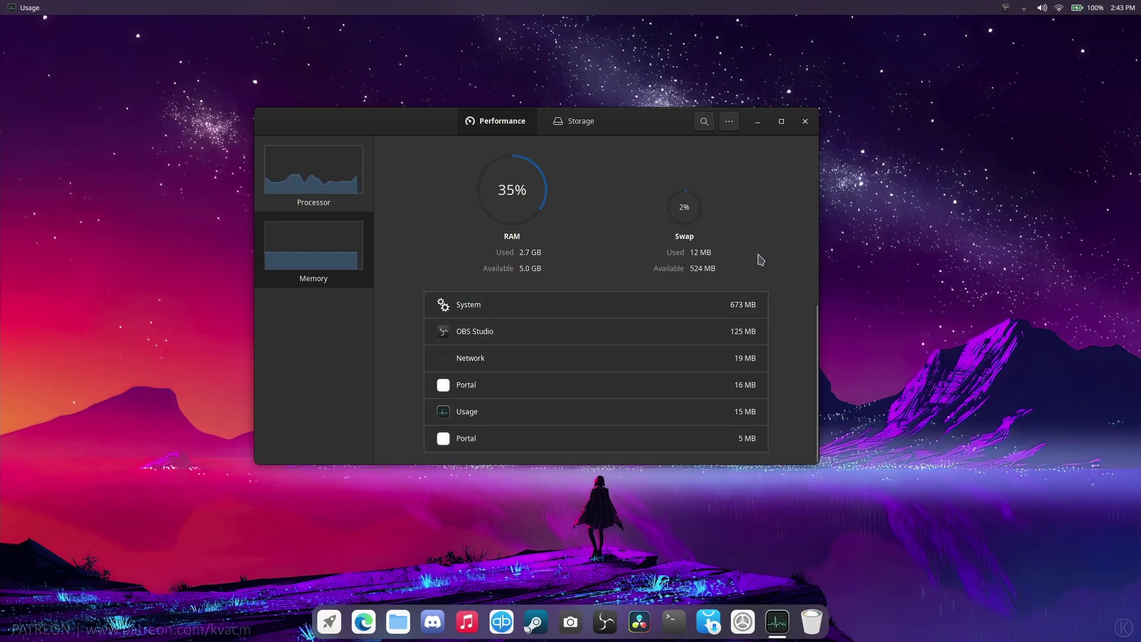
- Check the process grouping options in the ⋯ menu and leave them unchanged
scroll(760, 260, "up", 1)
scroll(722, 335, "down", 1)
left_click(728, 123)
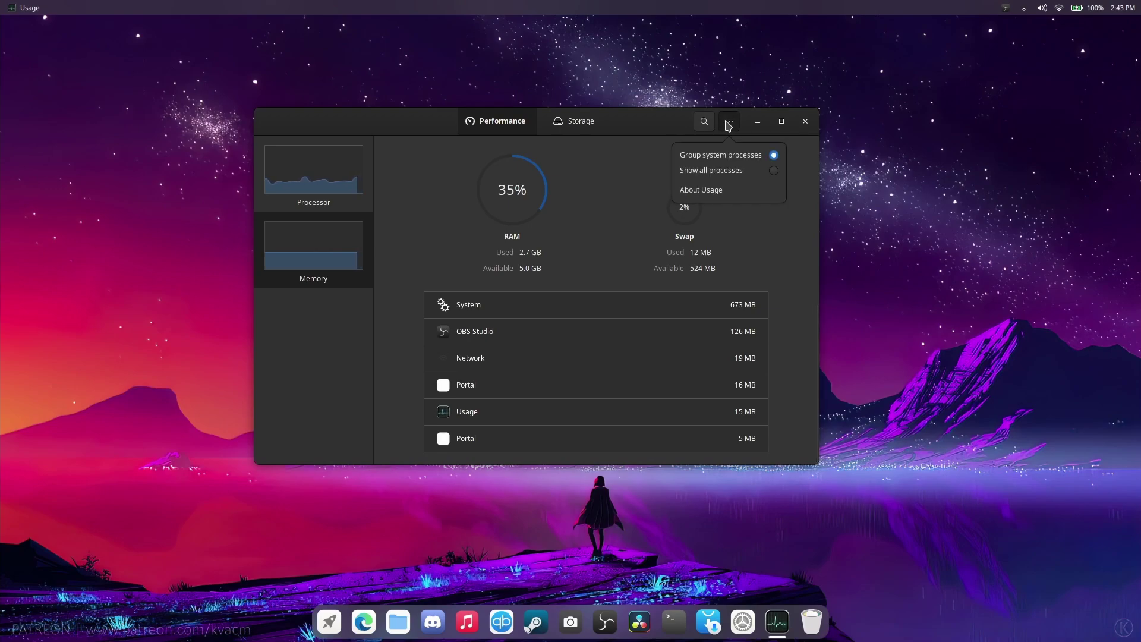
left_click(608, 188)
scroll(607, 190, "up", 5)
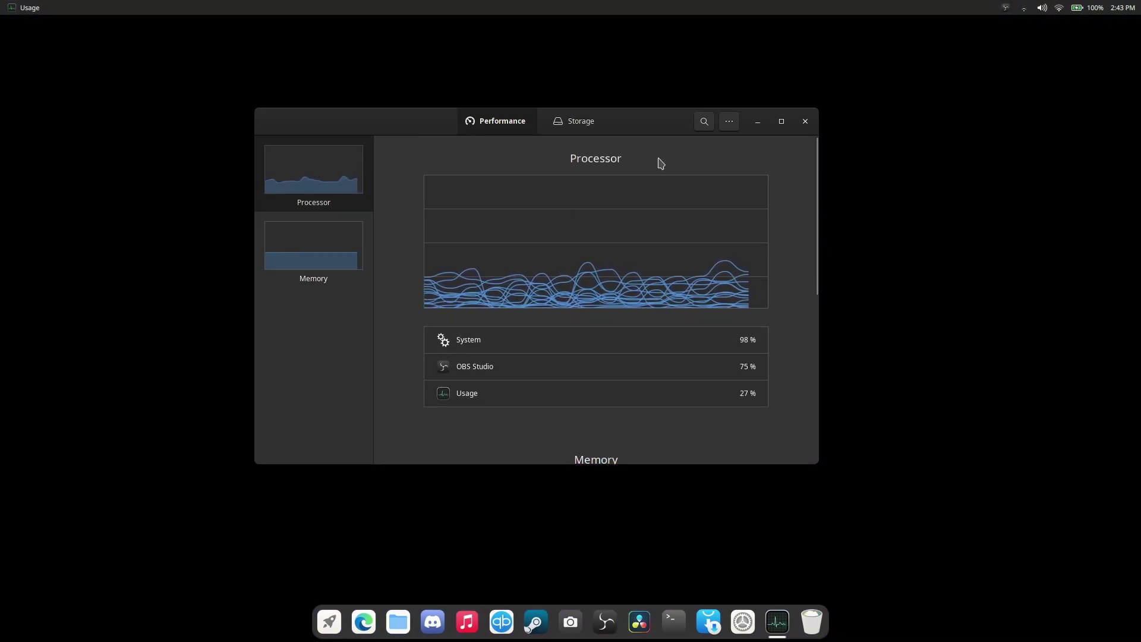
- Move the Usage window up and left, then briefly open and close the Home file browser
left_click_drag(618, 132, 588, 120)
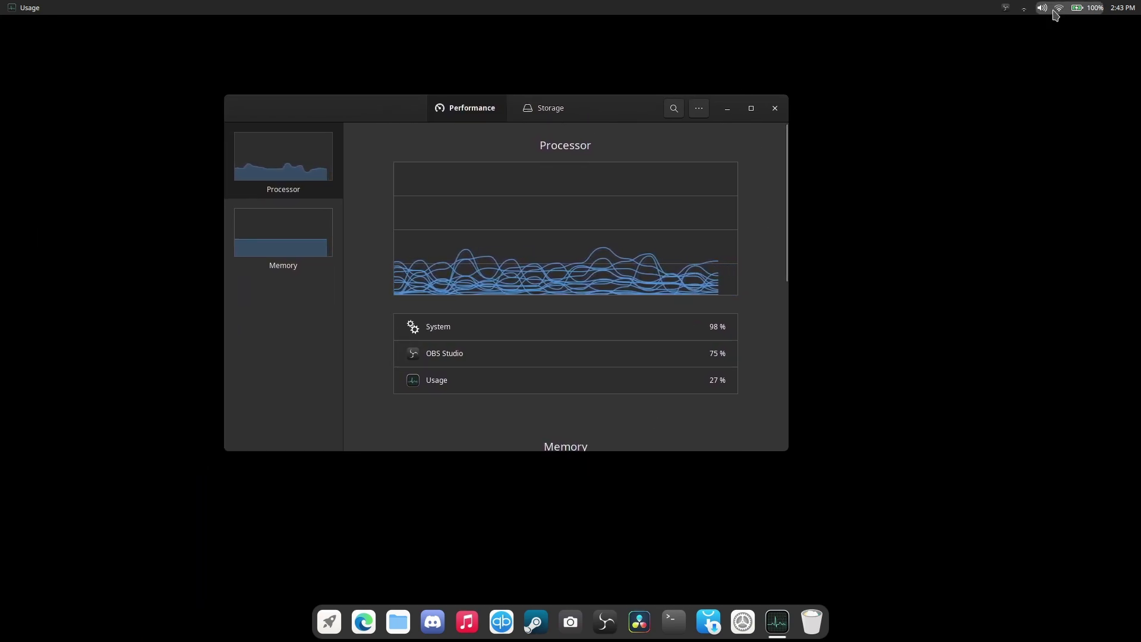
left_click(400, 622)
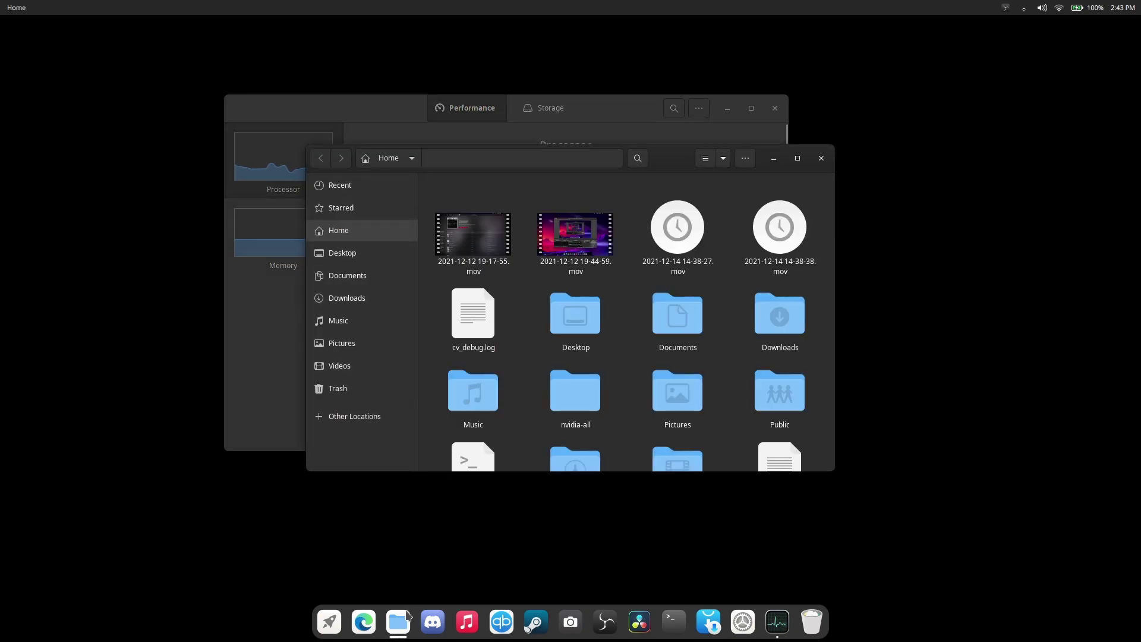
left_click(821, 158)
- From File Manager's Pictures folder, set the purple landscape image as the desktop wallpaper
left_click(331, 620)
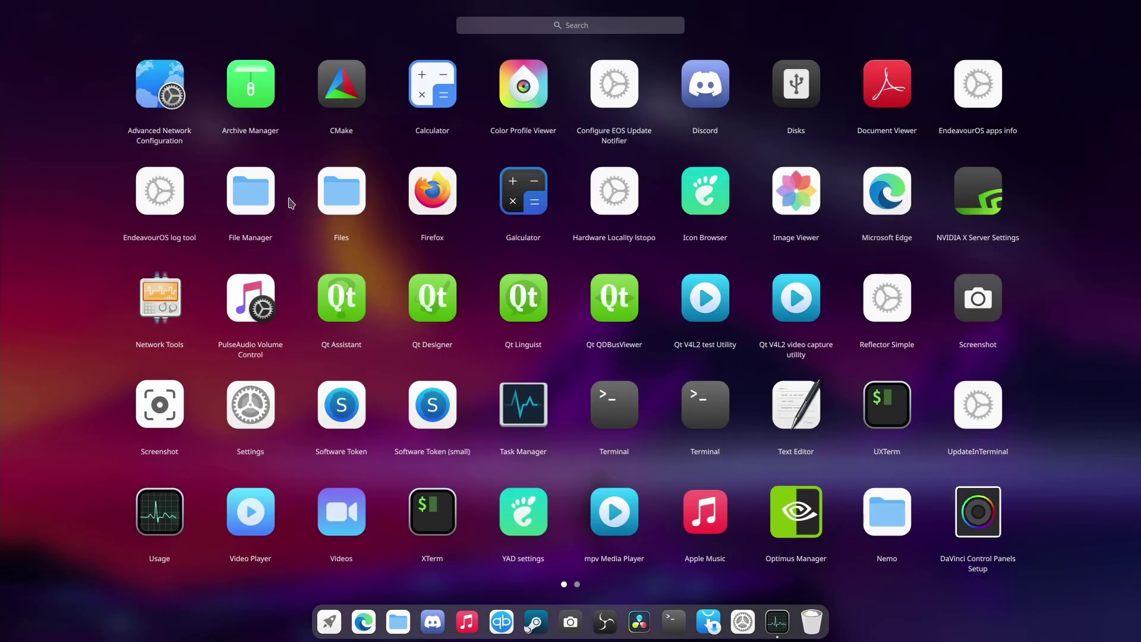
left_click(261, 198)
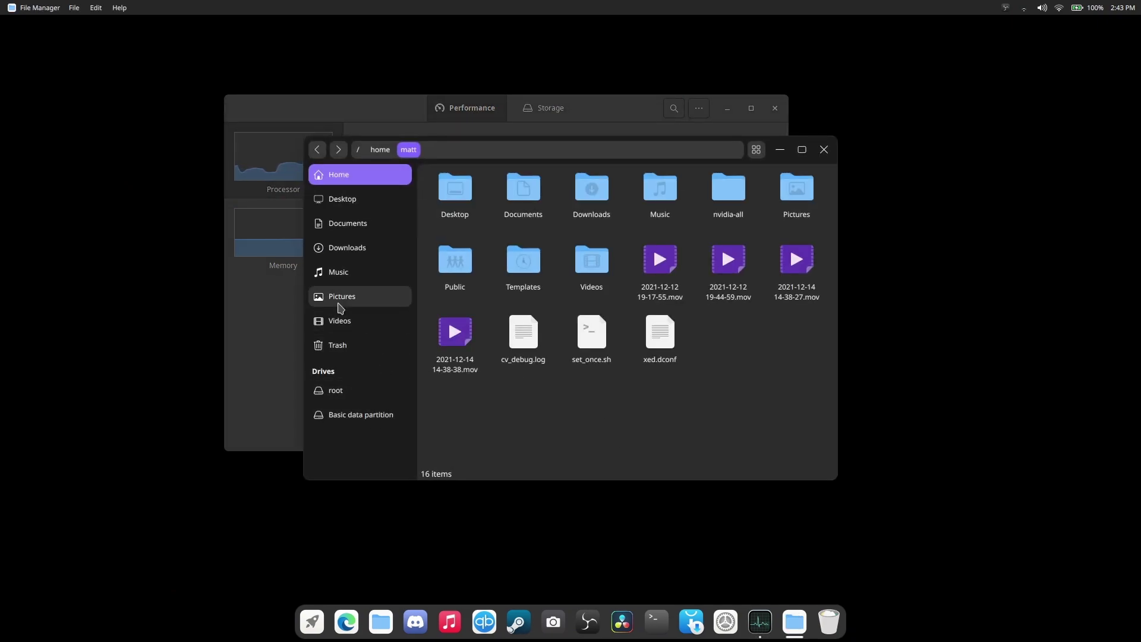
left_click(341, 300)
right_click(740, 193)
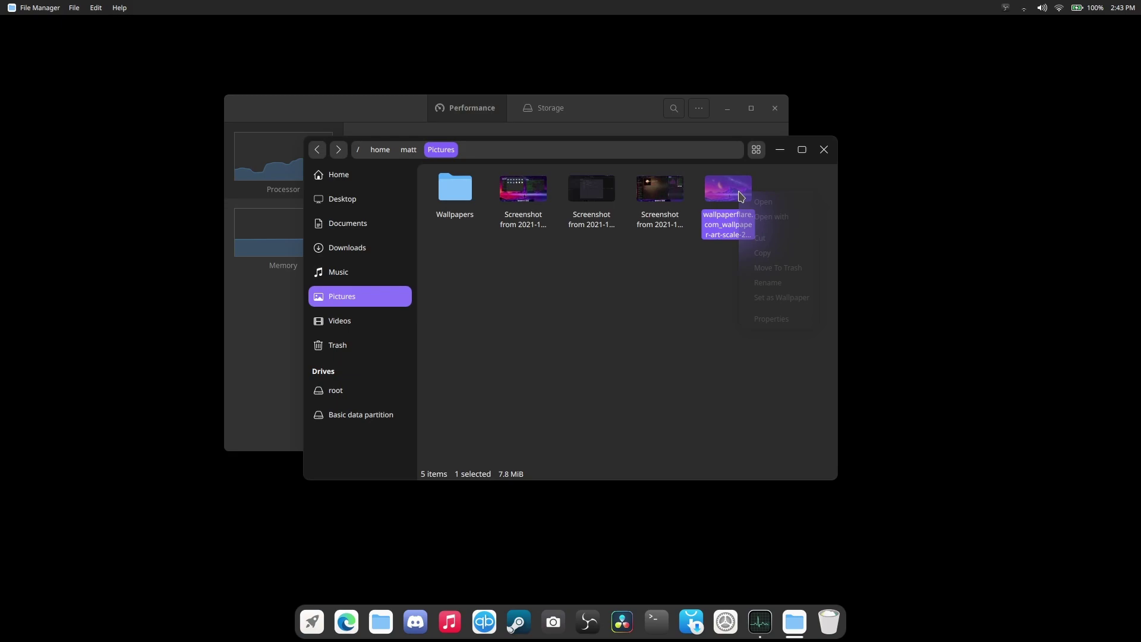
left_click(798, 296)
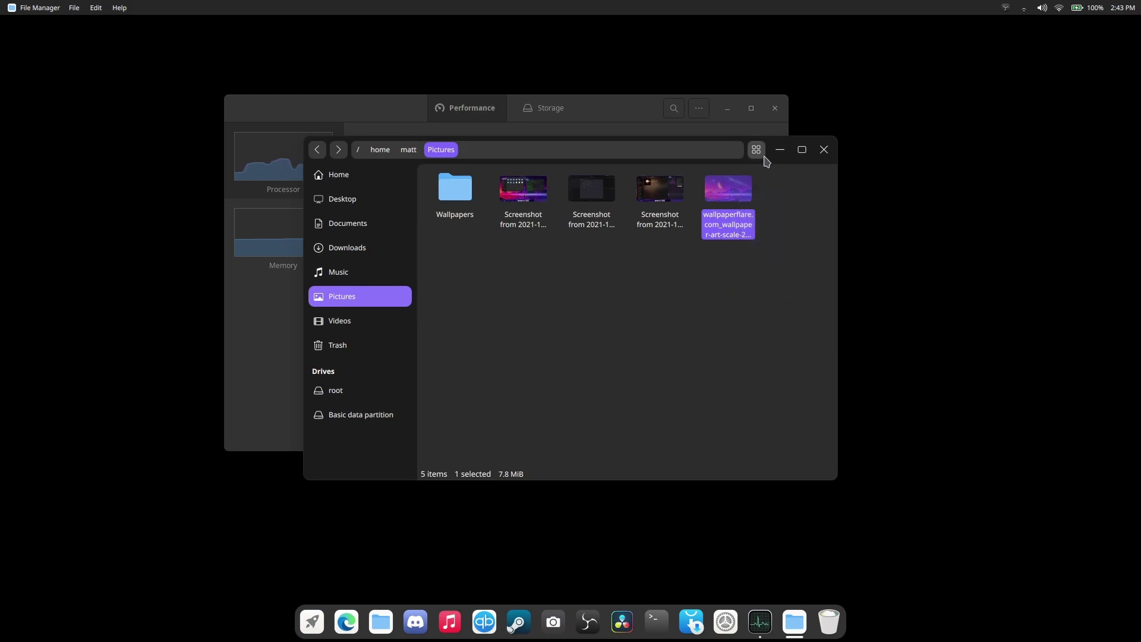
left_click_drag(772, 160, 848, 144)
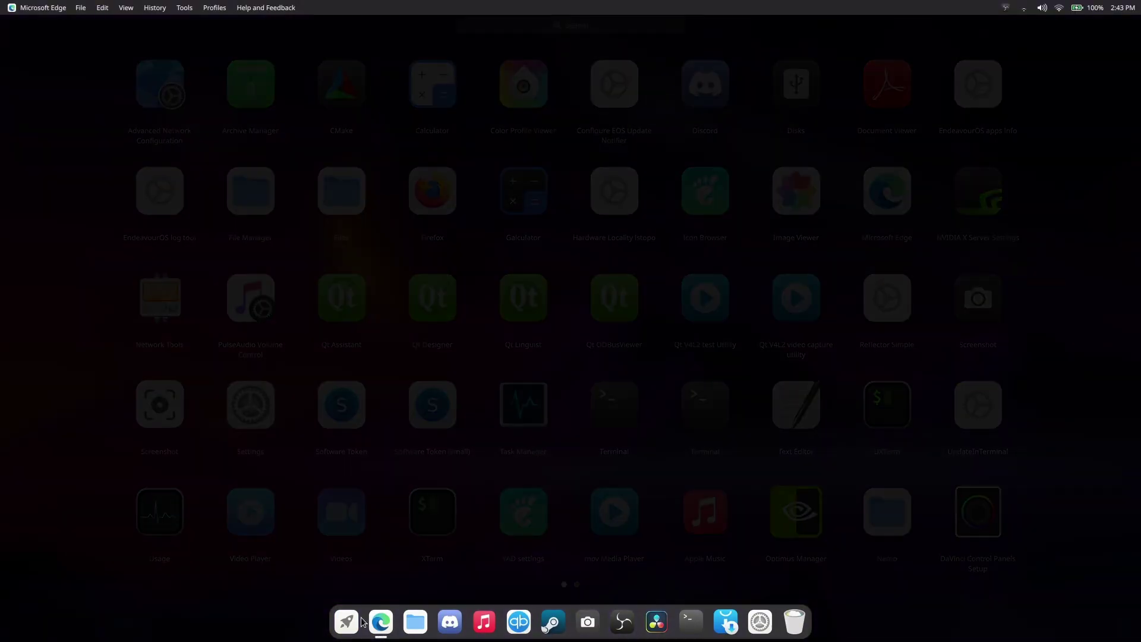
left_click(359, 622)
left_click(359, 622)
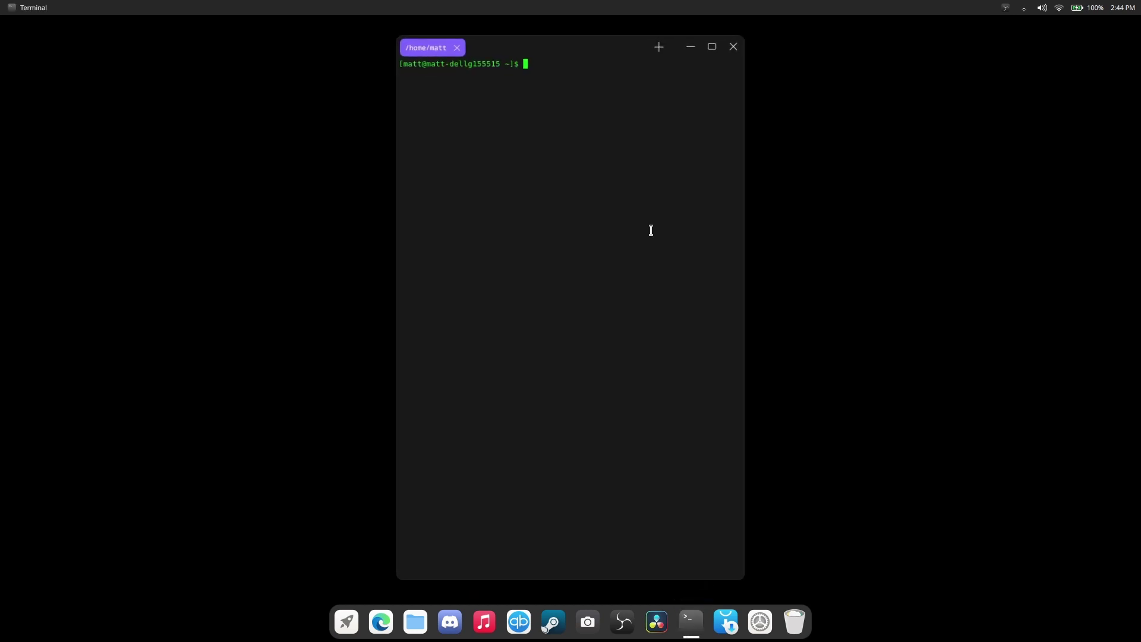
- Toggle the app launcher, then open a terminal filling the screen
left_click(717, 39)
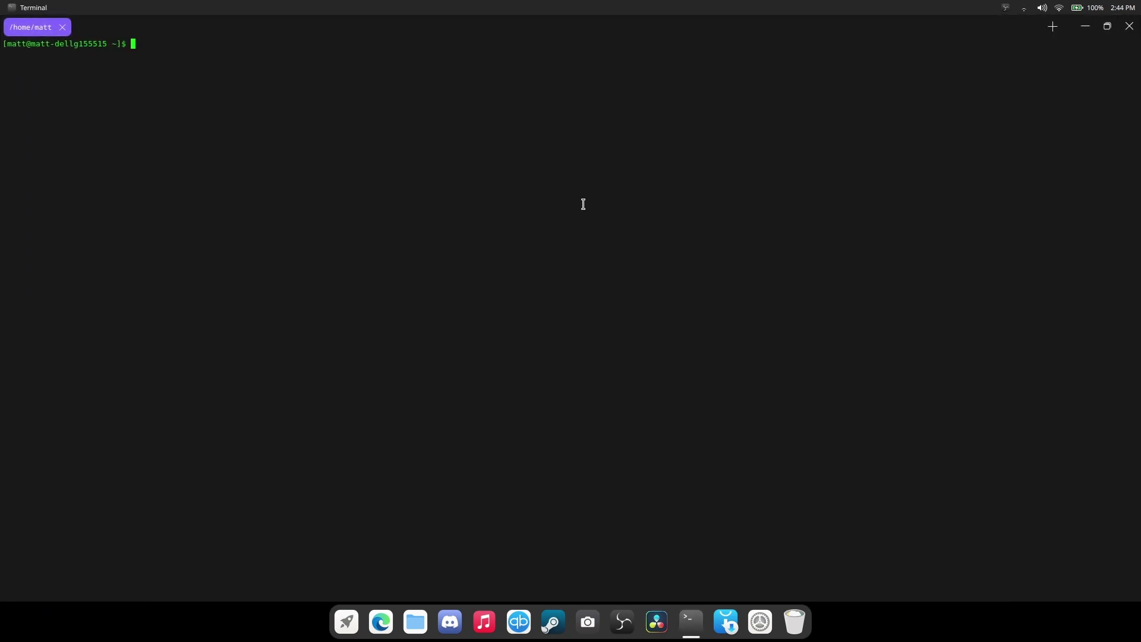
- Run neofetch in the terminal to print the system information
type("neofwt")
key("BackSpace")
type("etch")
key("Return")
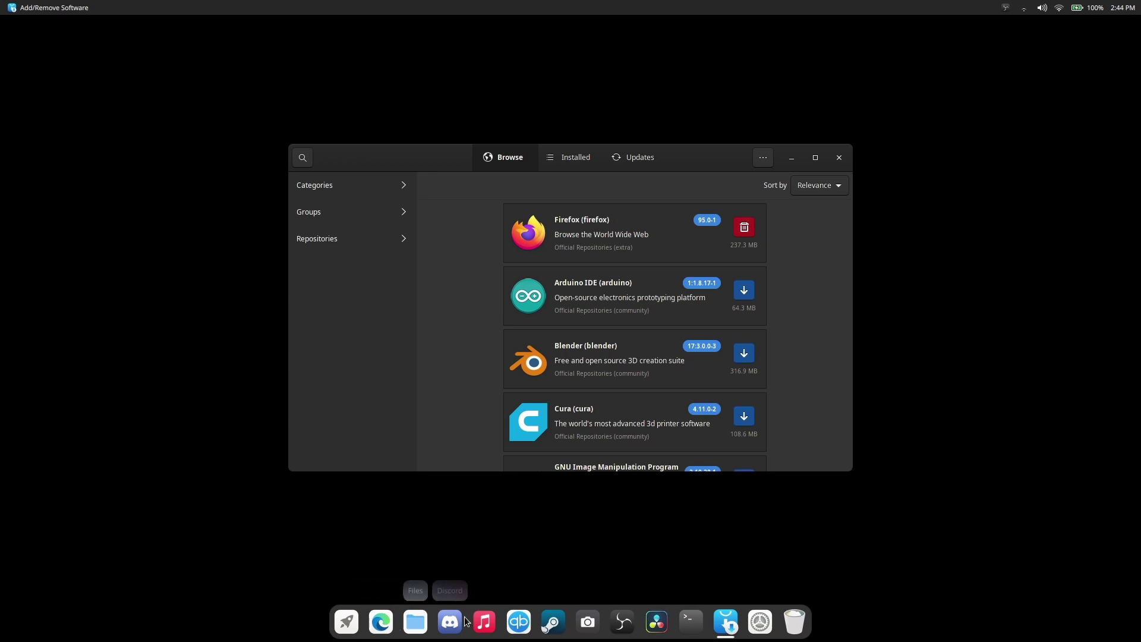
- Toggle the app launcher and move the Add/Remove Software window up and left
left_click(359, 628)
left_click(359, 629)
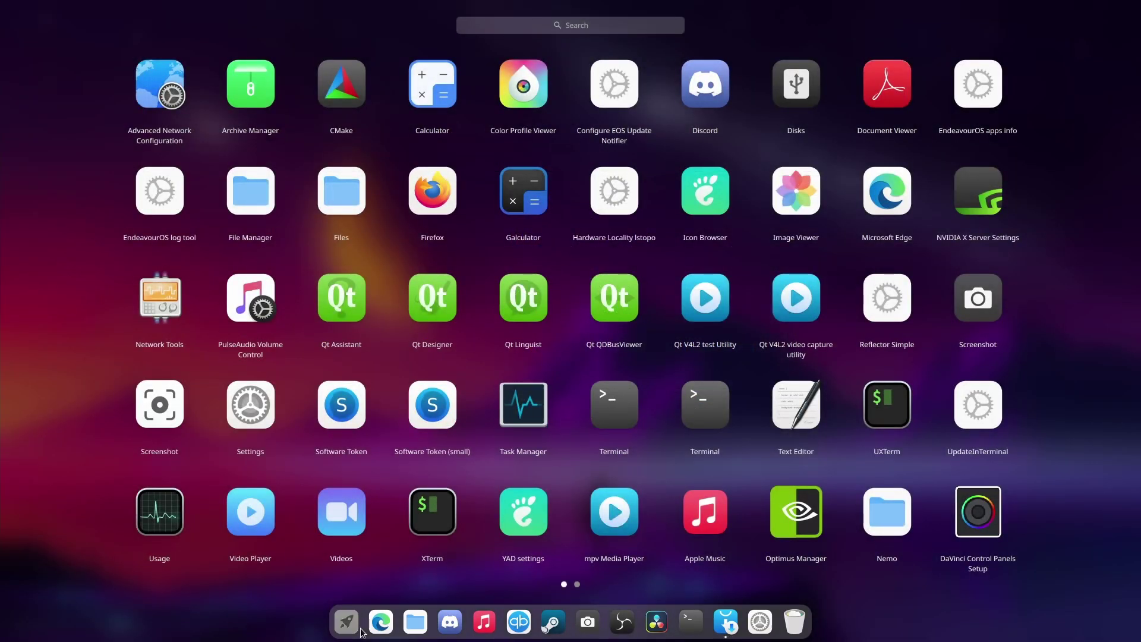
left_click_drag(723, 155, 623, 76)
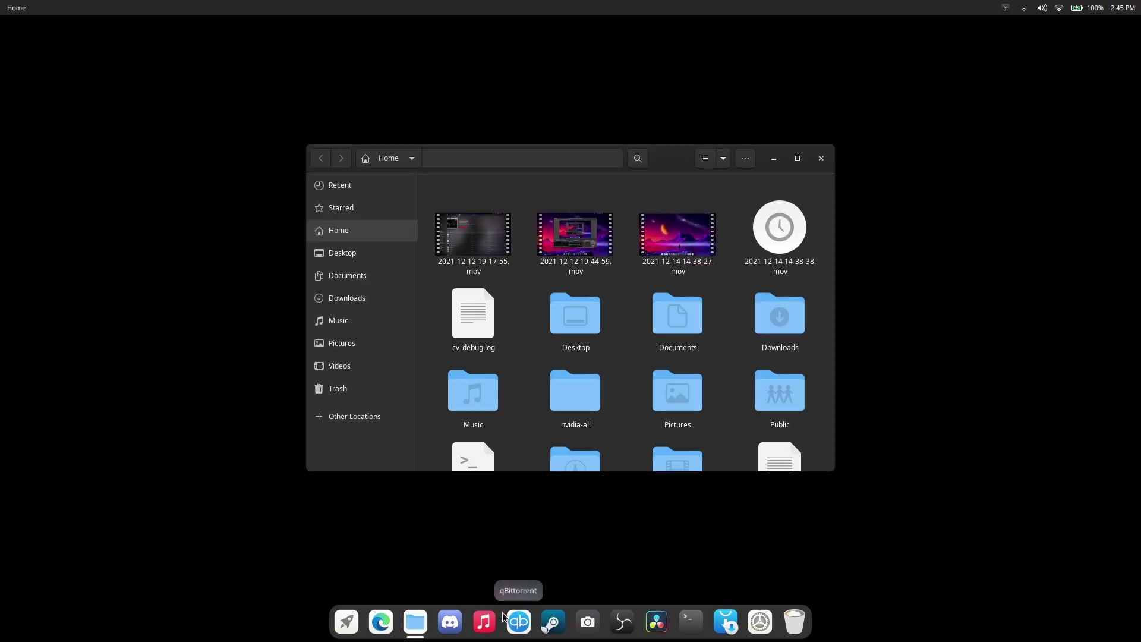
- Launch the Screenshot tool and a Terminal, then spread all windows in the overview
left_click(574, 620)
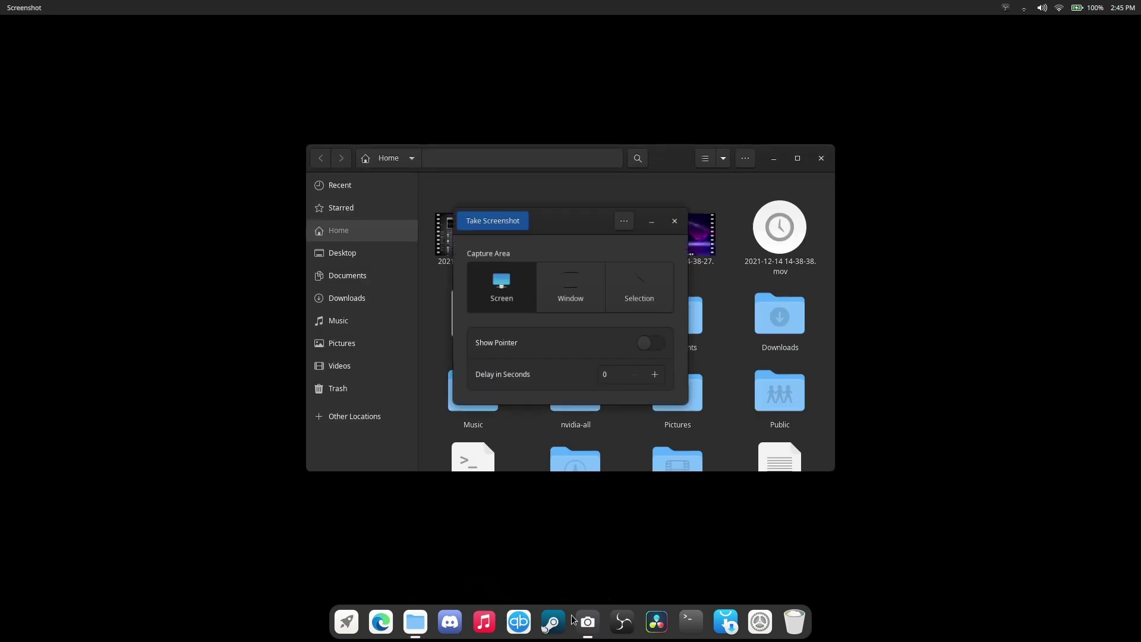
left_click(686, 617)
key("super")
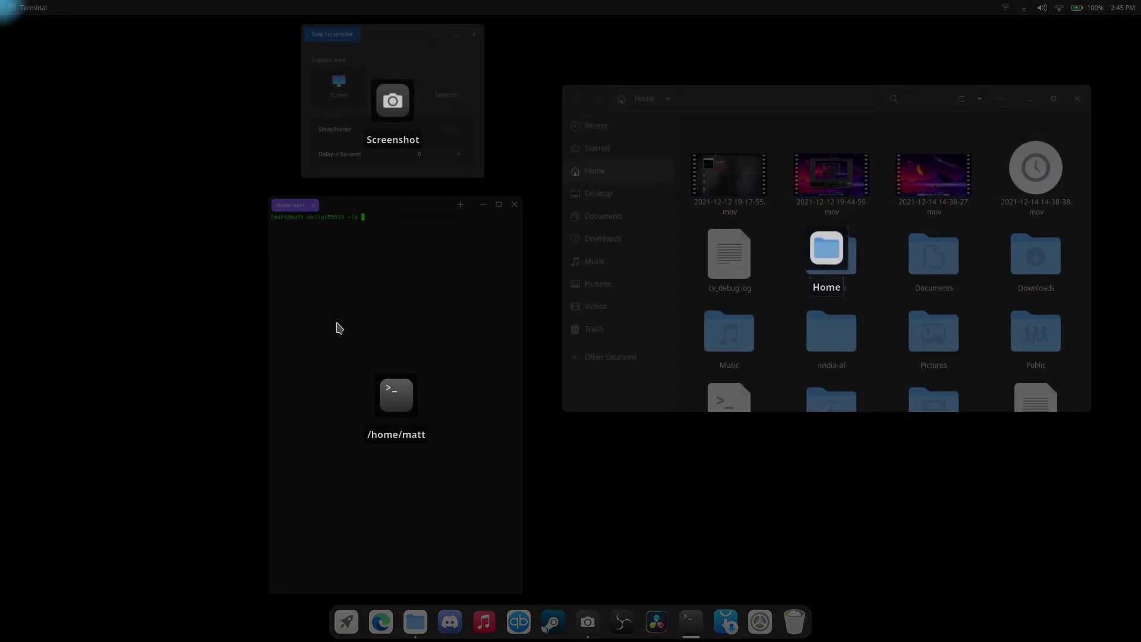